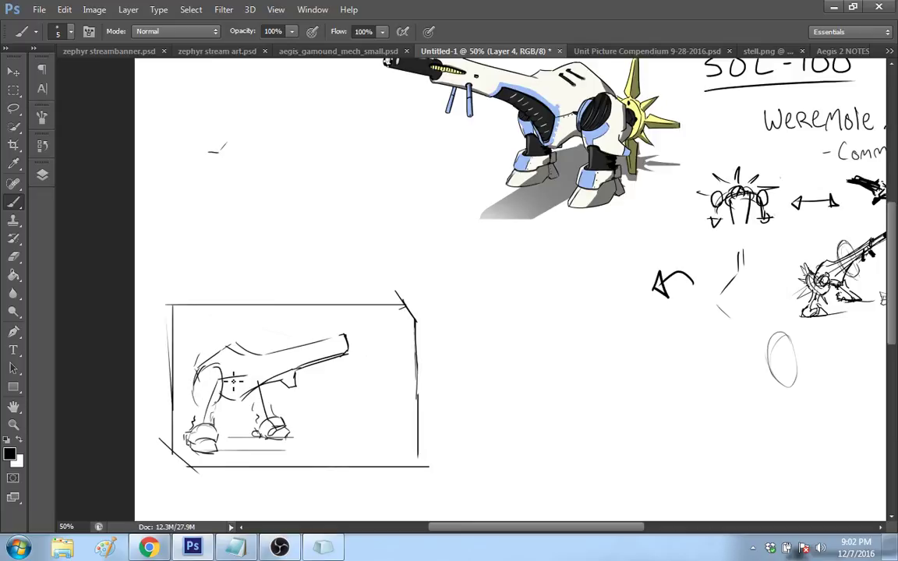
Step: Sketch horizontal vent lines inside the mech's rear hip circle and outline the armor edge behind the hip
mouse_move(210, 385)
mouse_down()
mouse_move(214, 368)
mouse_move(221, 380)
mouse_up()
drag(206, 377, 222, 377)
mouse_move(206, 372)
mouse_down()
mouse_move(221, 372)
mouse_move(221, 382)
mouse_up()
drag(216, 403, 185, 400)
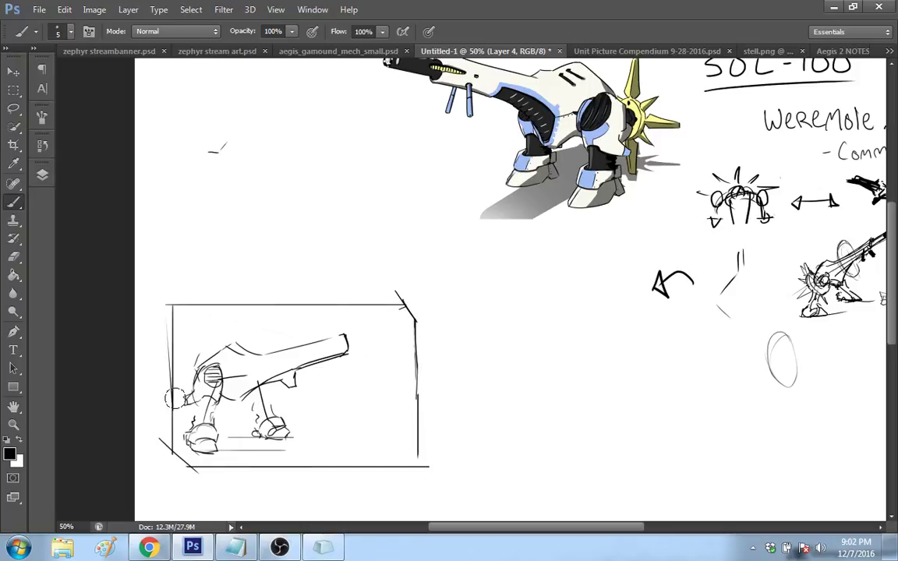
Step: Reduce the eraser size to 13 and erase the stray lines beneath the mech's rear armor edge
key(e)
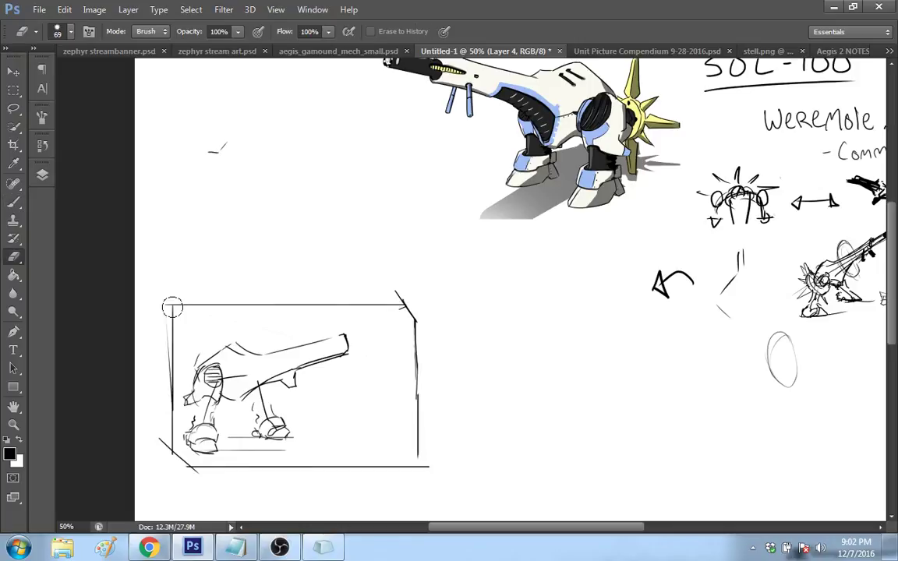
key([)
key([)
key([)
key([)
key([)
key([)
drag(187, 405, 191, 411)
Step: Extend the cannon with a narrower barrel, erase the old muzzle line, and refine the barrel collar and back outline
click(16, 203)
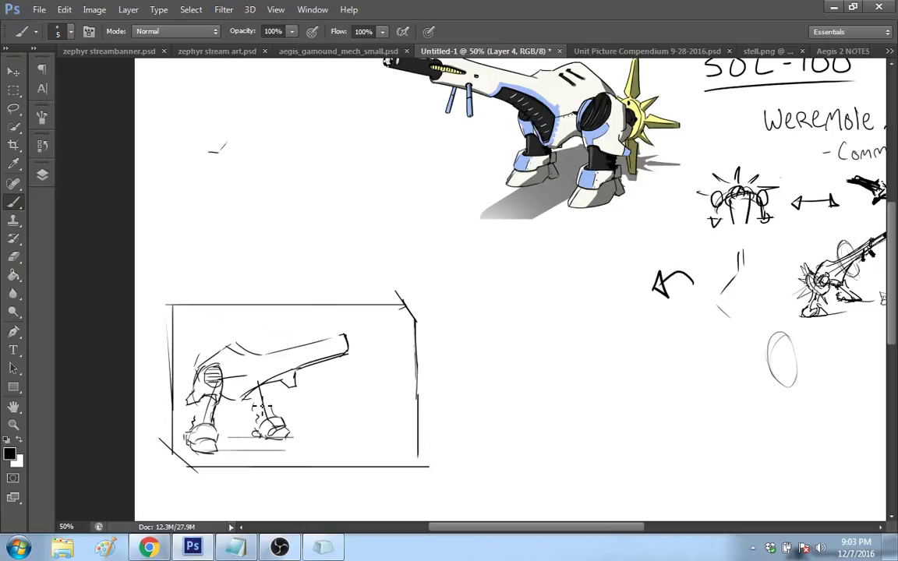
mouse_move(269, 388)
mouse_down()
mouse_move(275, 411)
mouse_move(256, 411)
mouse_move(324, 352)
mouse_move(334, 358)
mouse_move(379, 338)
mouse_up()
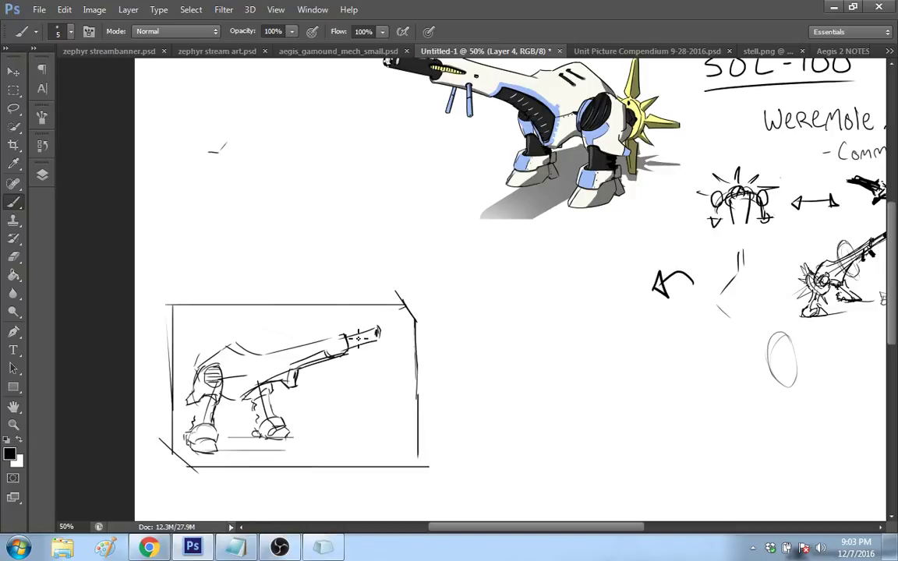
key(e)
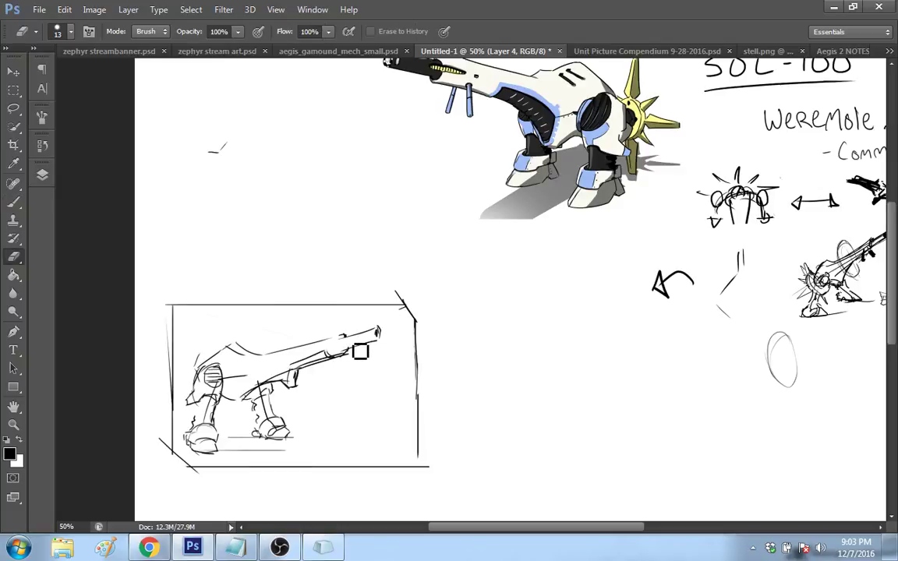
key(b)
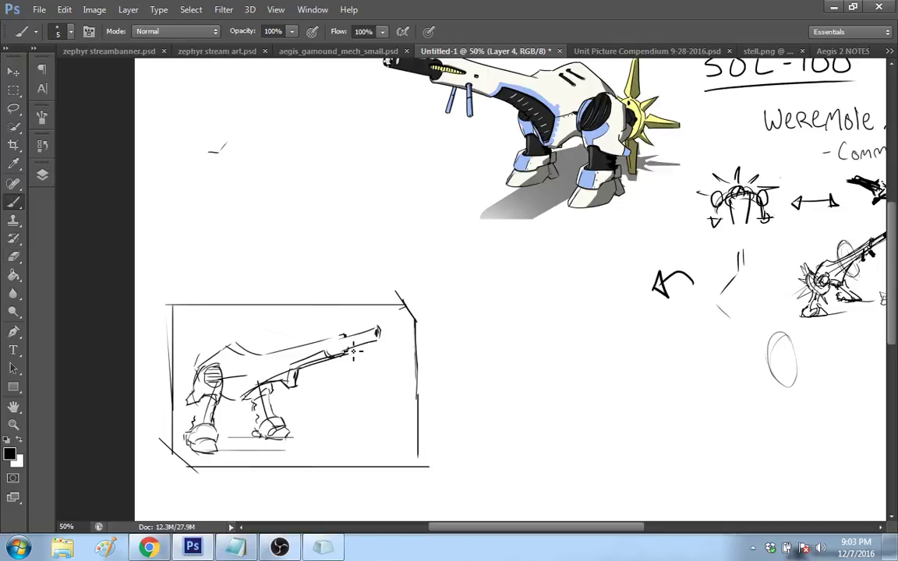
mouse_move(338, 338)
mouse_down()
mouse_move(348, 351)
mouse_move(343, 337)
mouse_move(311, 343)
mouse_up()
drag(255, 336, 220, 358)
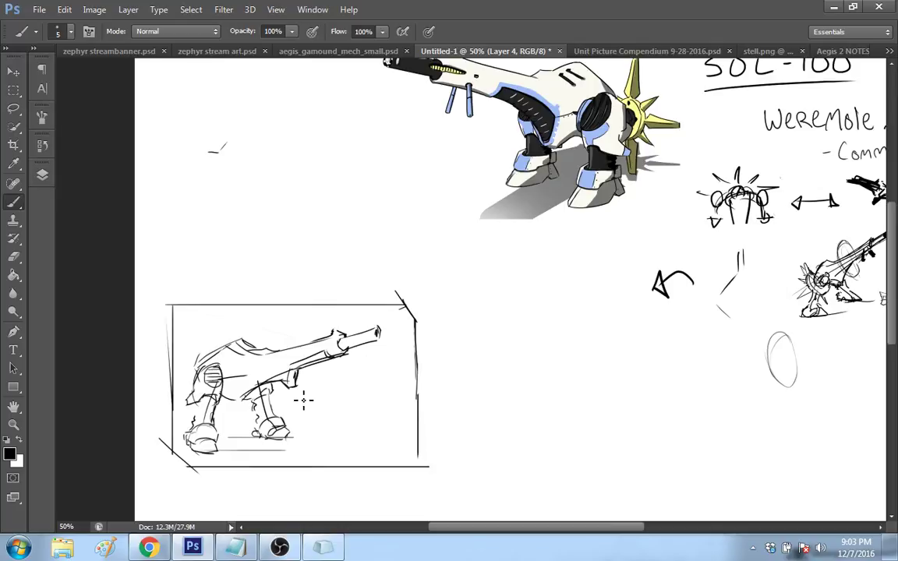
Step: Erase the rough front foot and redraw it with a defined ankle cuff and hoof
click(13, 257)
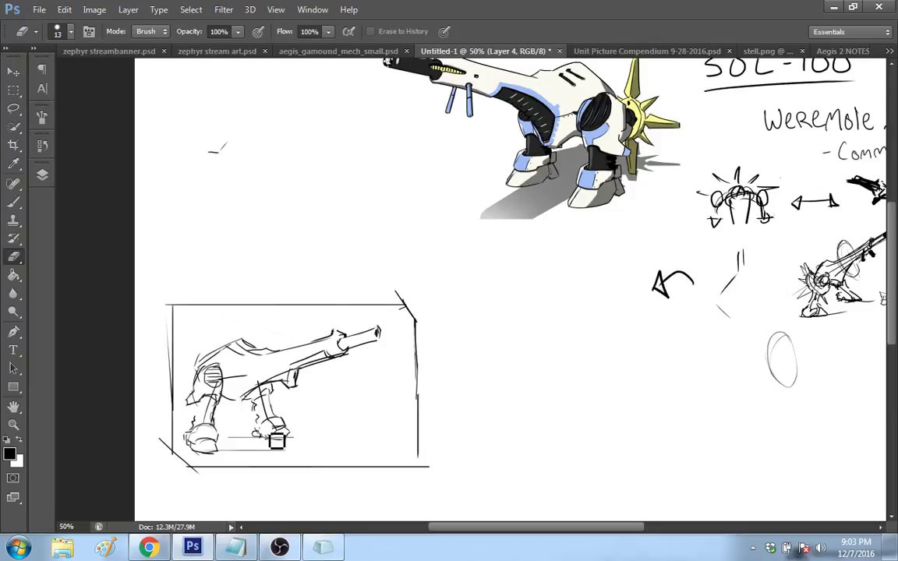
drag(272, 423, 292, 426)
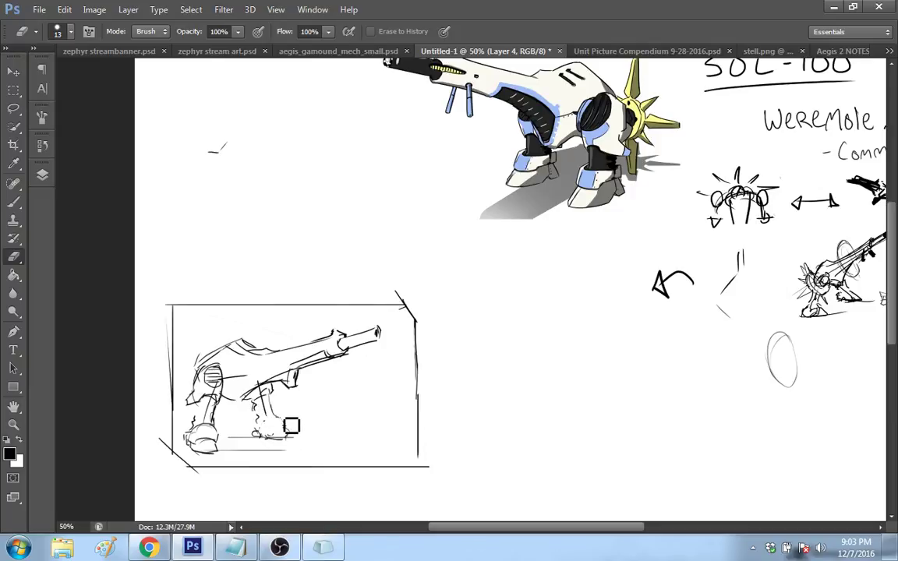
click(14, 201)
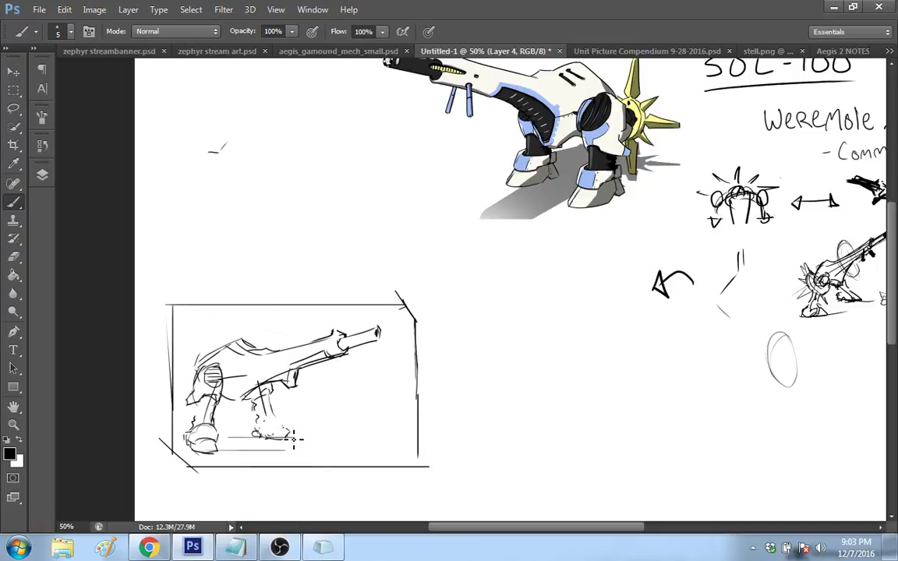
drag(278, 422, 287, 438)
mouse_move(264, 433)
mouse_down()
mouse_move(284, 421)
mouse_move(277, 415)
mouse_move(257, 434)
mouse_move(281, 411)
mouse_up()
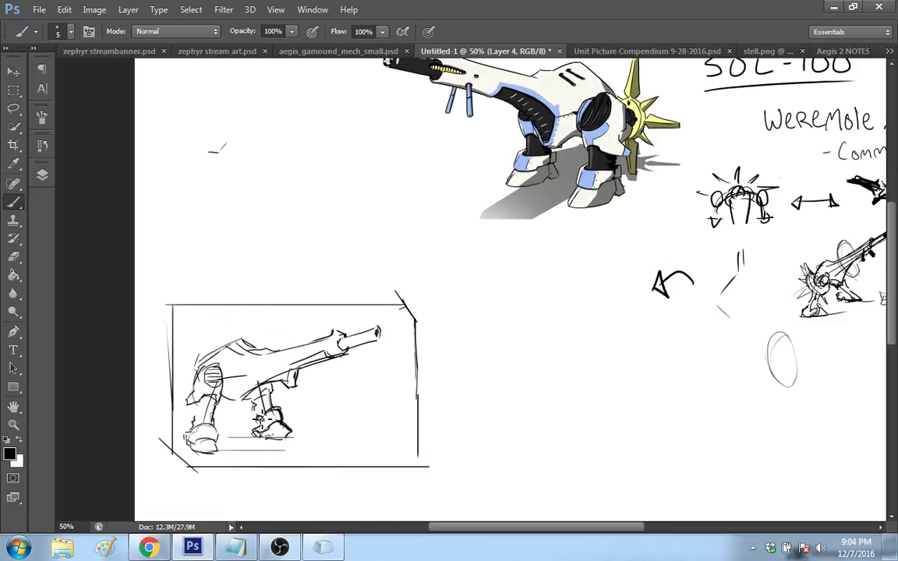
drag(289, 429, 293, 437)
Step: Erase the rough rear foot and redraw its ankle cuff, hoof and lower leg outline
key(e)
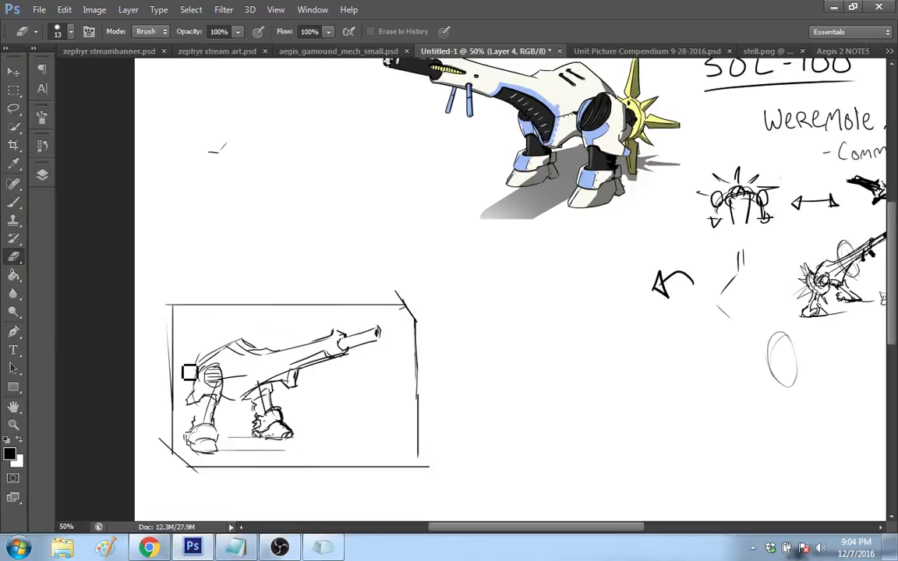
mouse_move(191, 438)
mouse_down()
mouse_move(226, 448)
mouse_move(222, 437)
mouse_move(196, 440)
mouse_move(227, 442)
mouse_move(209, 432)
mouse_move(196, 399)
mouse_up()
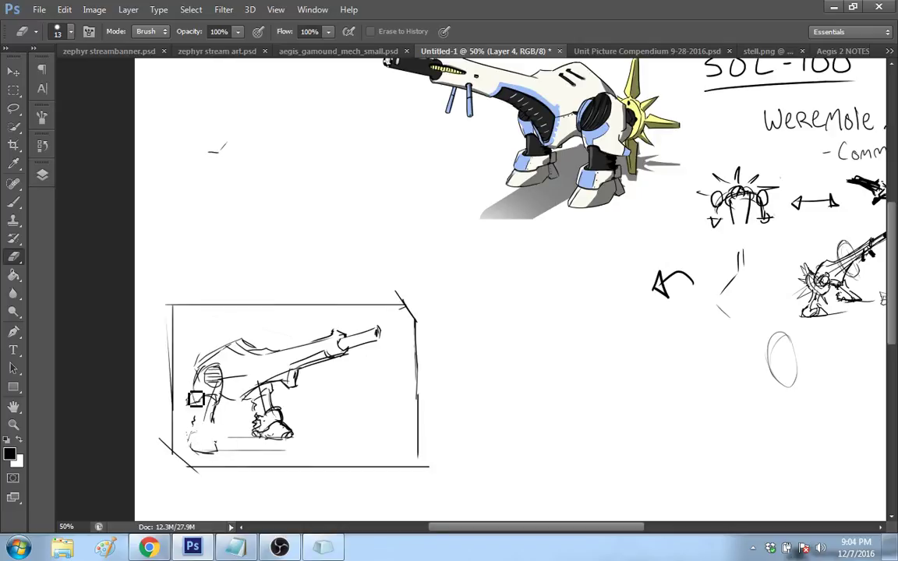
click(13, 202)
mouse_move(204, 434)
mouse_down()
mouse_move(190, 445)
mouse_move(221, 443)
mouse_move(217, 452)
mouse_move(216, 422)
mouse_move(218, 430)
mouse_move(188, 441)
mouse_move(210, 455)
mouse_up()
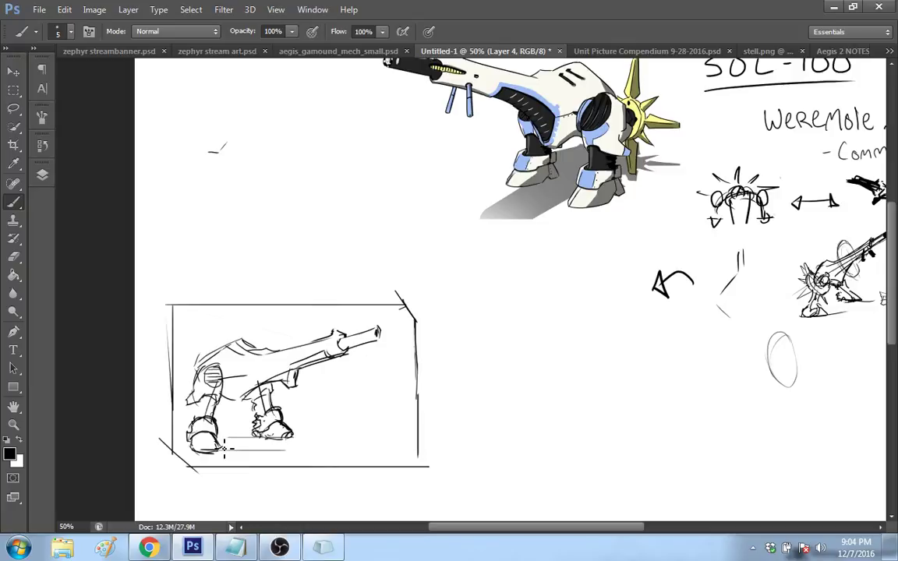
drag(197, 410, 194, 421)
Step: Sketch a short guide mark above the mech's back and erase the stray lines around the upper rear outline
drag(215, 338, 226, 336)
key(e)
mouse_move(226, 325)
mouse_down()
mouse_move(234, 322)
mouse_move(226, 328)
mouse_up()
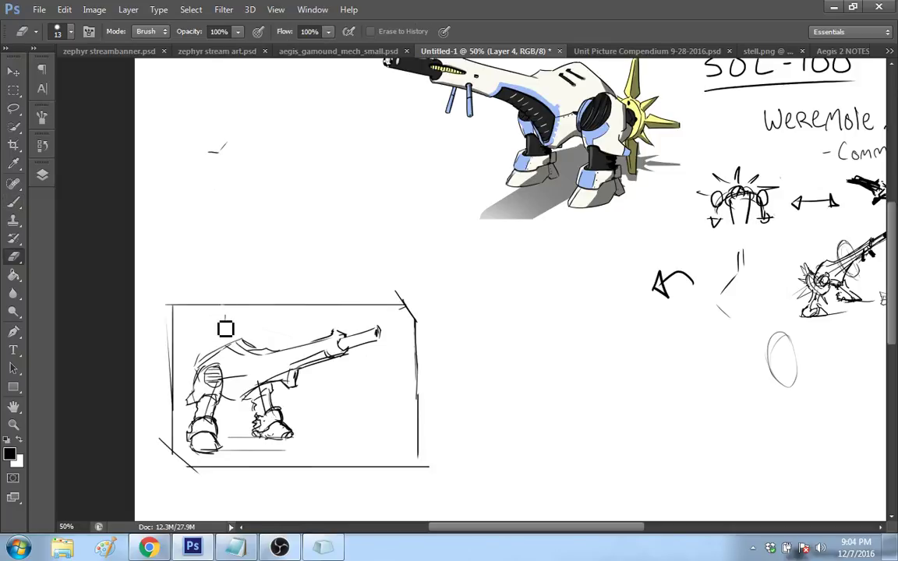
drag(192, 357, 215, 340)
key(b)
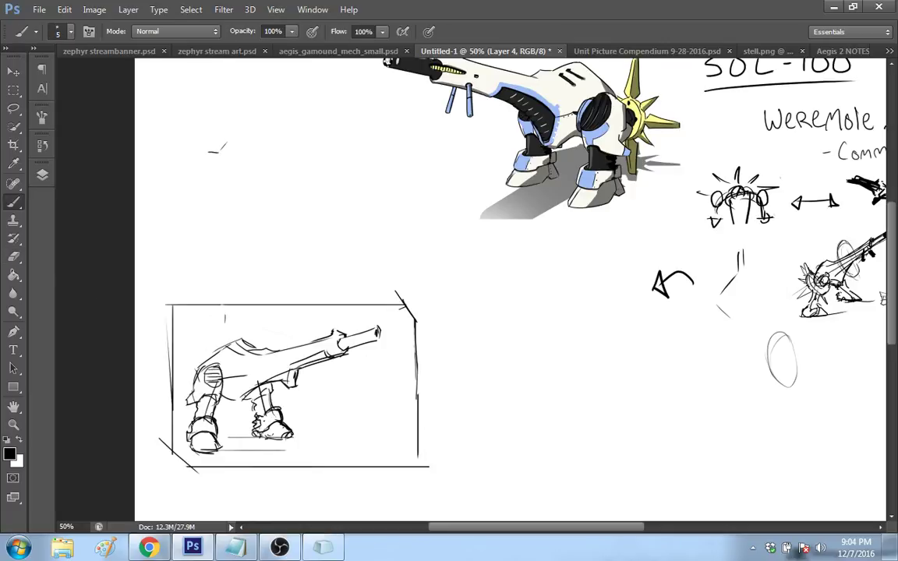
Step: Erase the frame's vertical edge behind the mech together with its corner marks
click(13, 258)
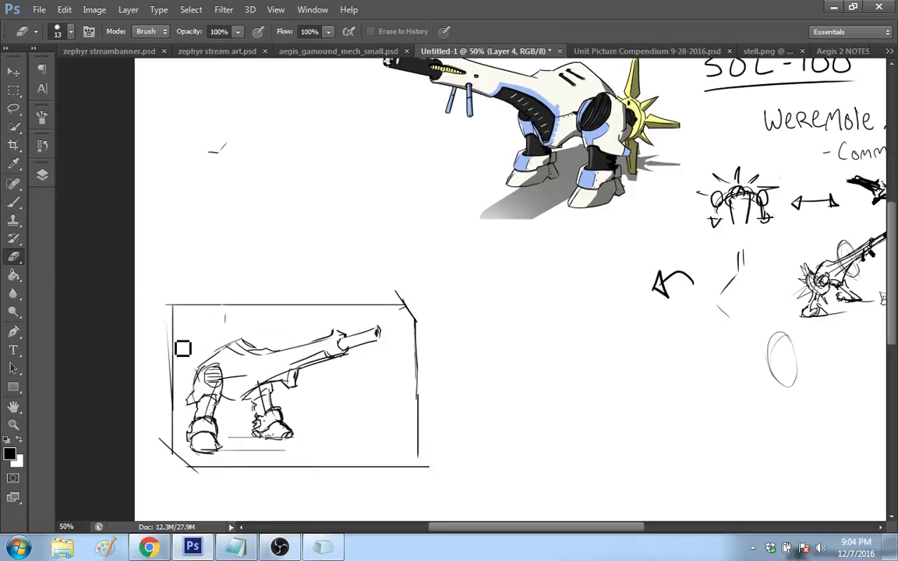
mouse_move(182, 349)
mouse_down()
mouse_move(177, 448)
mouse_move(188, 480)
mouse_move(162, 438)
mouse_move(177, 444)
mouse_move(197, 480)
mouse_up()
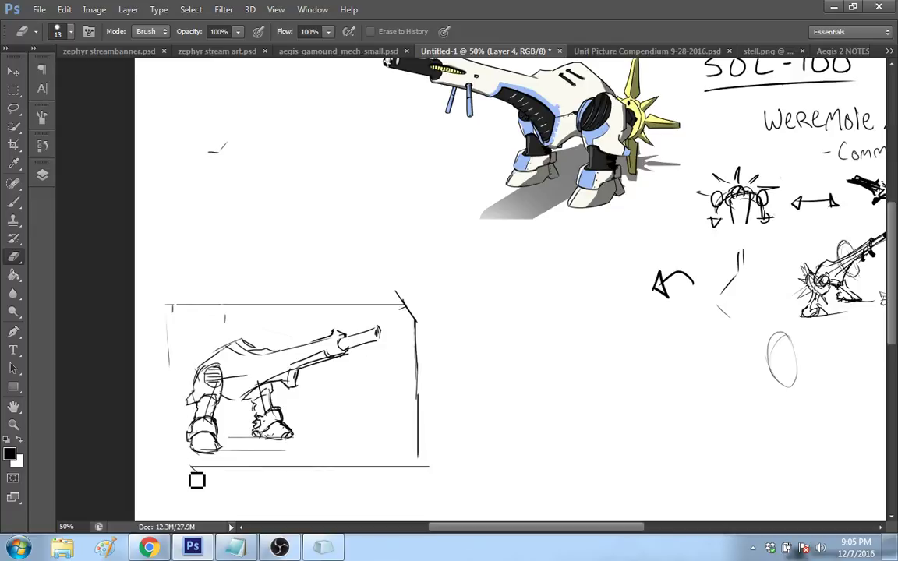
mouse_move(178, 304)
mouse_down()
mouse_move(169, 302)
mouse_move(179, 335)
mouse_up()
Step: Sketch short guide strokes radiating from the mech's rear to mark the sunburst spikes
key(b)
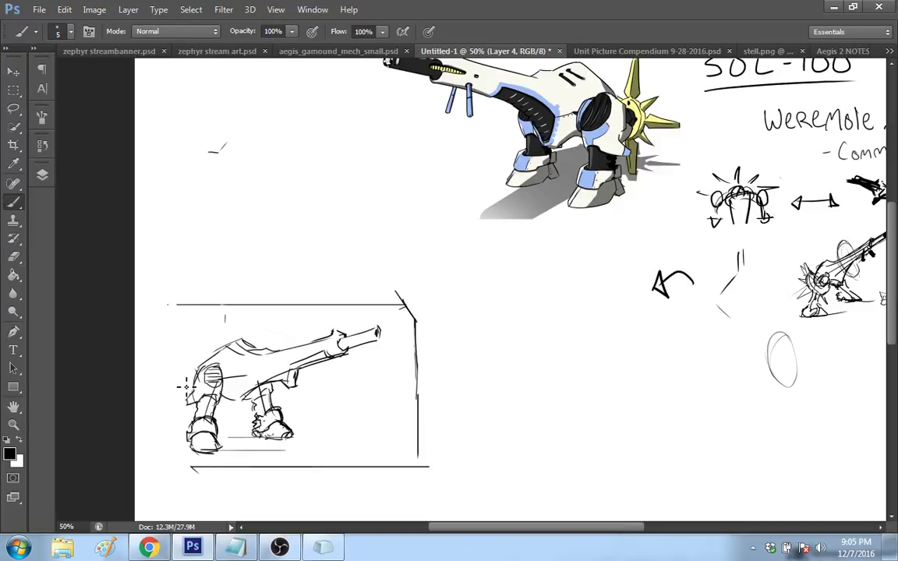
drag(185, 382, 159, 382)
mouse_move(204, 317)
mouse_down()
mouse_move(204, 350)
mouse_move(191, 358)
mouse_up()
drag(179, 406, 185, 398)
Step: Erase the overlapping lines on the mech's belly and redraw the angular bracket beneath the cannon
key(e)
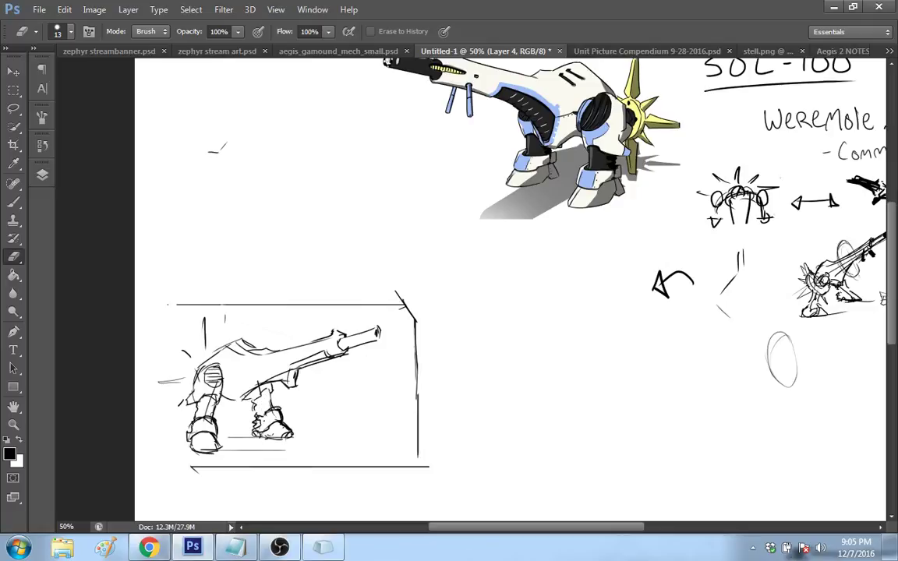
key(b)
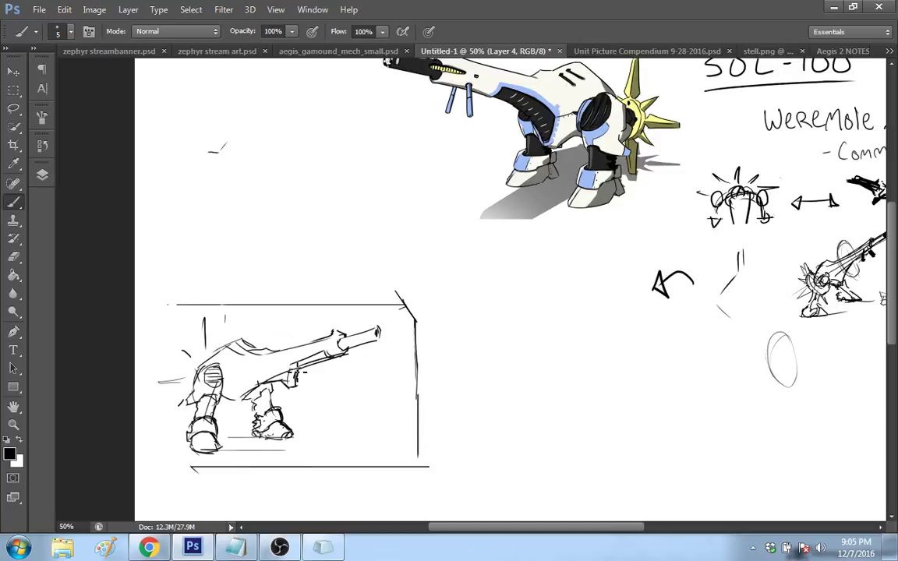
key(e)
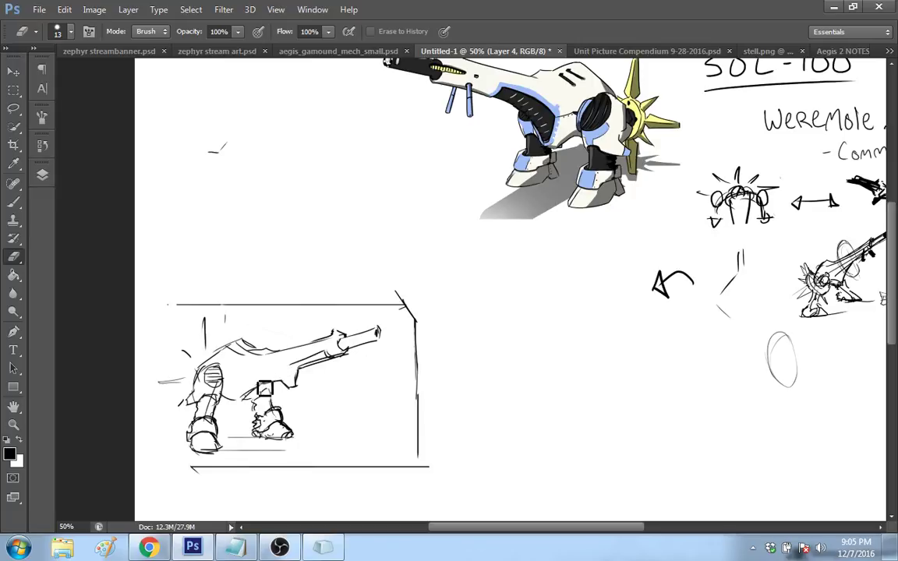
key(b)
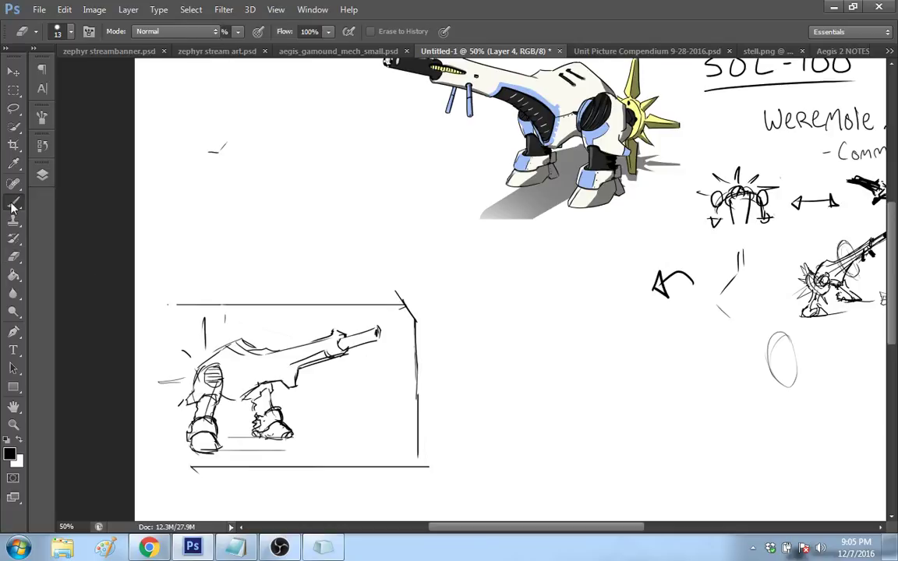
drag(293, 364, 283, 376)
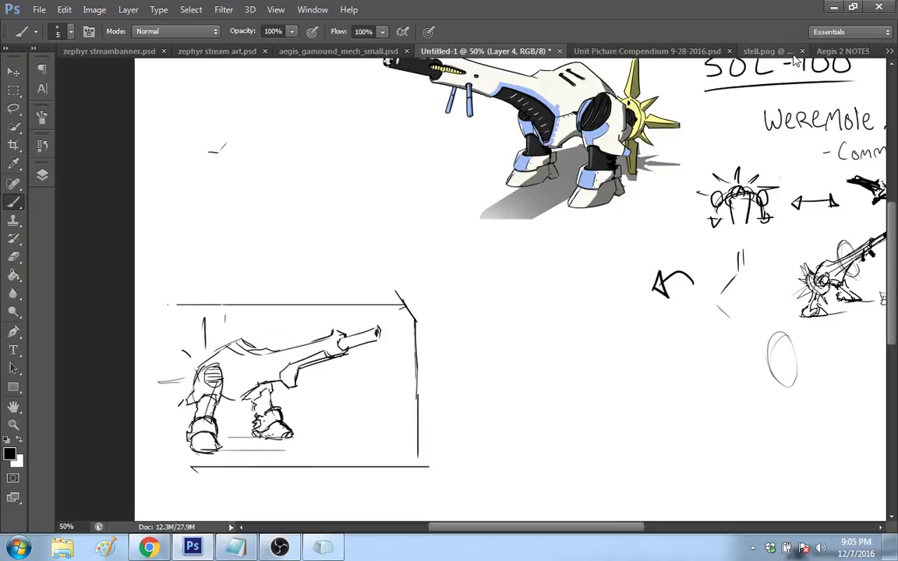
Step: Open the stell.png reference and float it in its own window beside the mech sketch
click(768, 52)
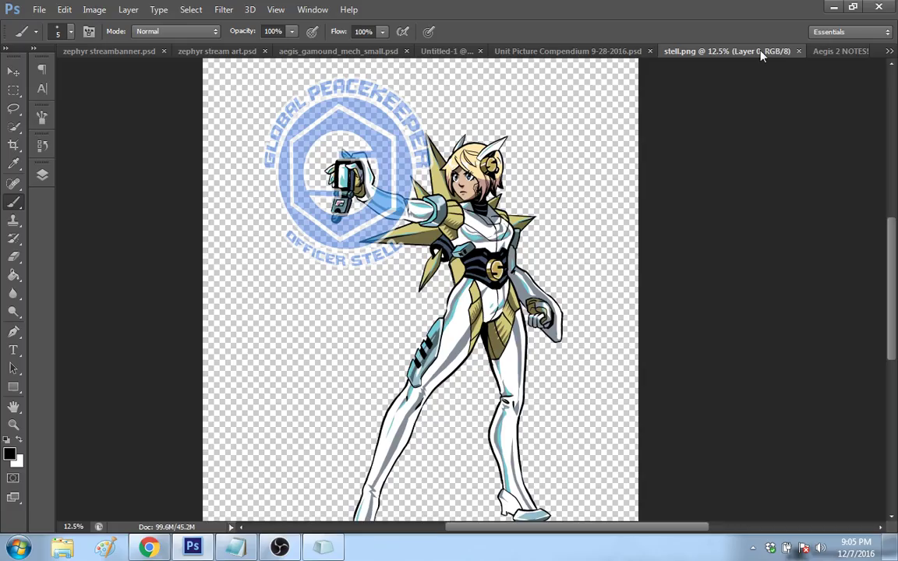
drag(760, 51, 617, 71)
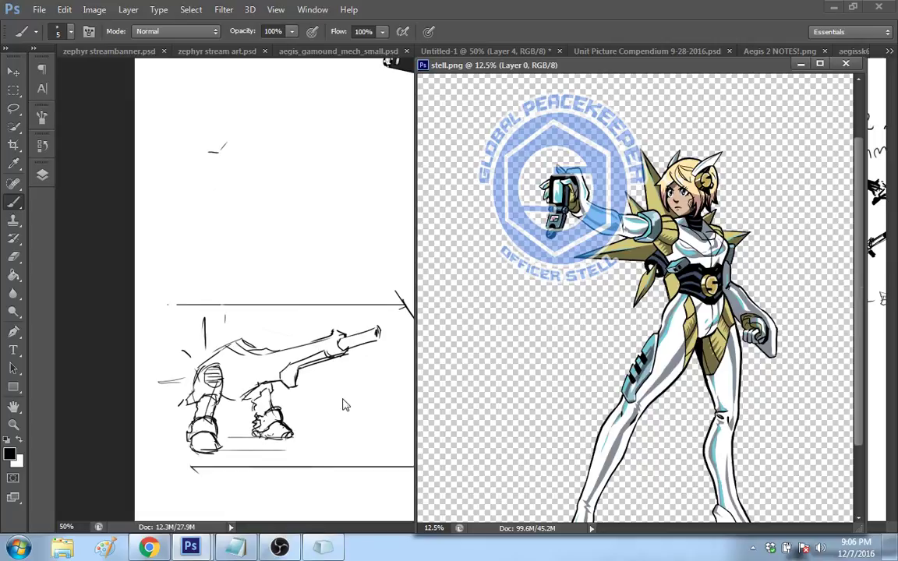
Step: Sketch the curved joint and angular panel line on the mech's lower body between the legs
mouse_move(206, 376)
mouse_down()
mouse_move(218, 397)
mouse_move(228, 382)
mouse_up()
click(311, 354)
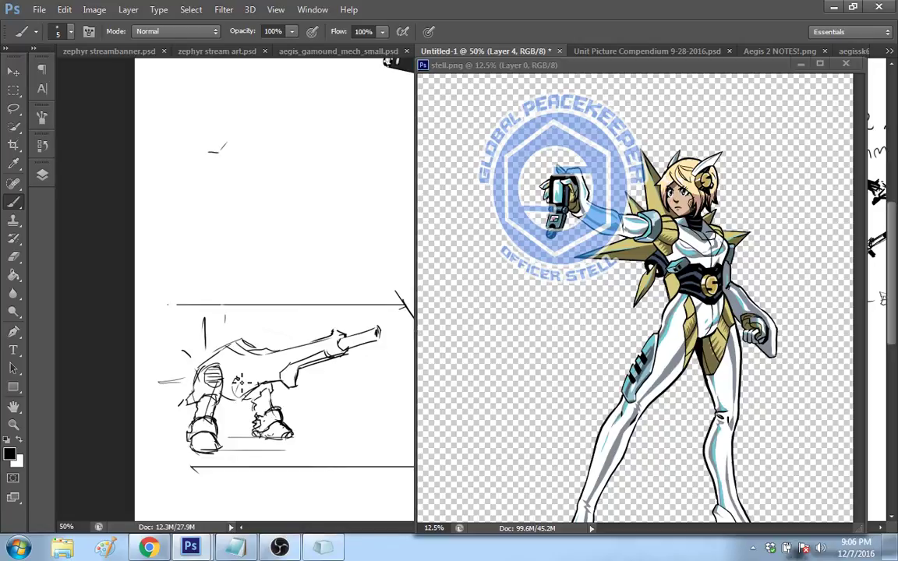
drag(242, 380, 281, 377)
Step: Magnify the mech sketch to 66.67% and move the stell.png window aside to uncover the cannon barrel
key(z)
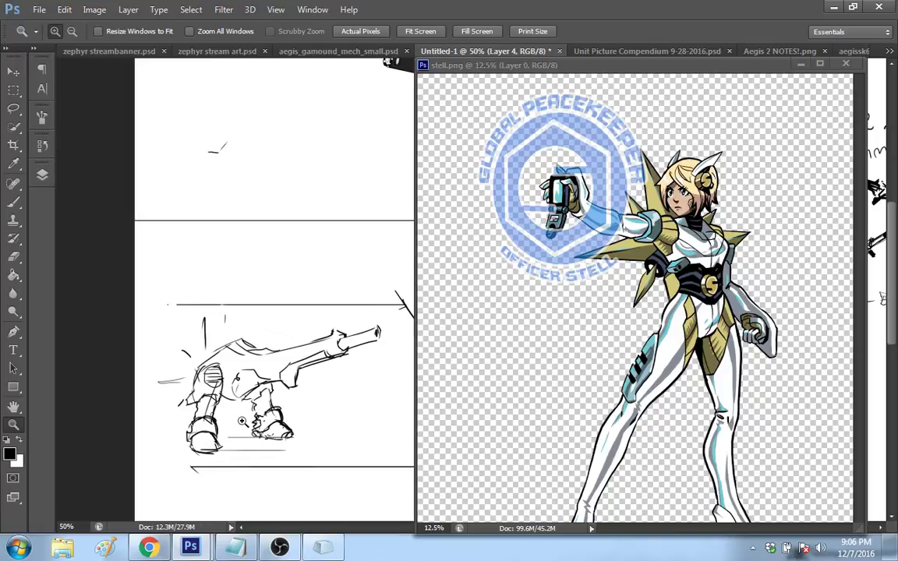
click(242, 421)
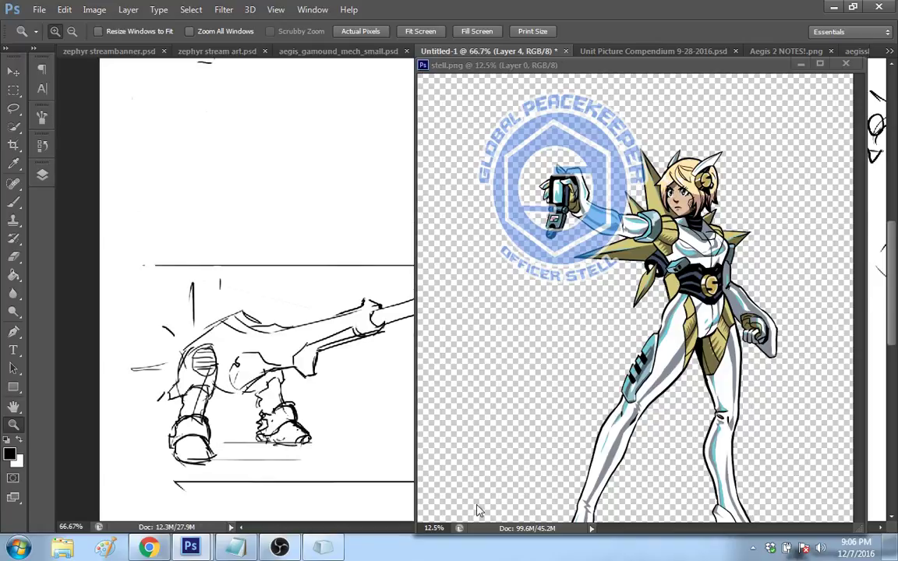
drag(516, 65, 537, 64)
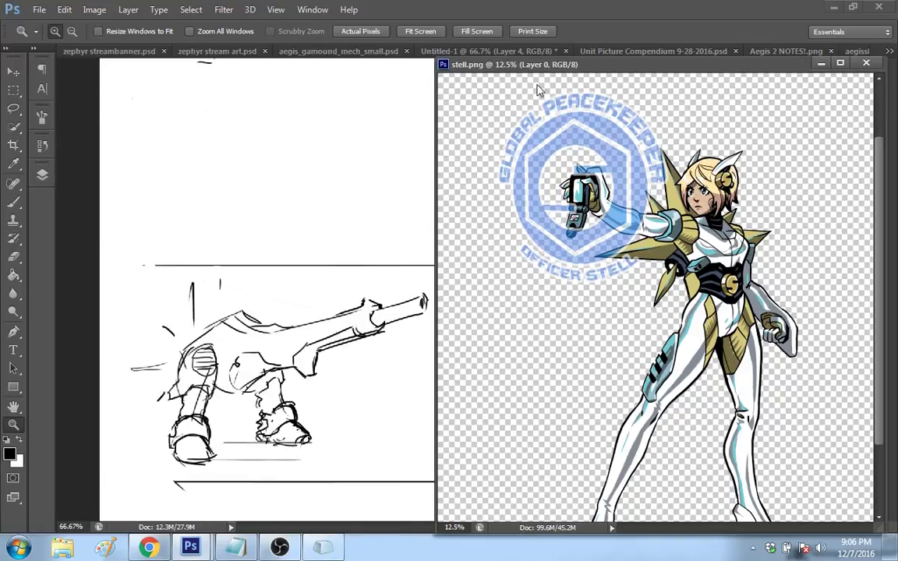
Step: Add short detail strokes to the cannon's barrel collar and undo the unwanted ones
key(b)
click(380, 320)
mouse_move(382, 313)
mouse_down()
mouse_move(383, 325)
mouse_move(381, 315)
mouse_move(369, 323)
mouse_up()
key(ctrl+alt+z)
key(ctrl+alt+z)
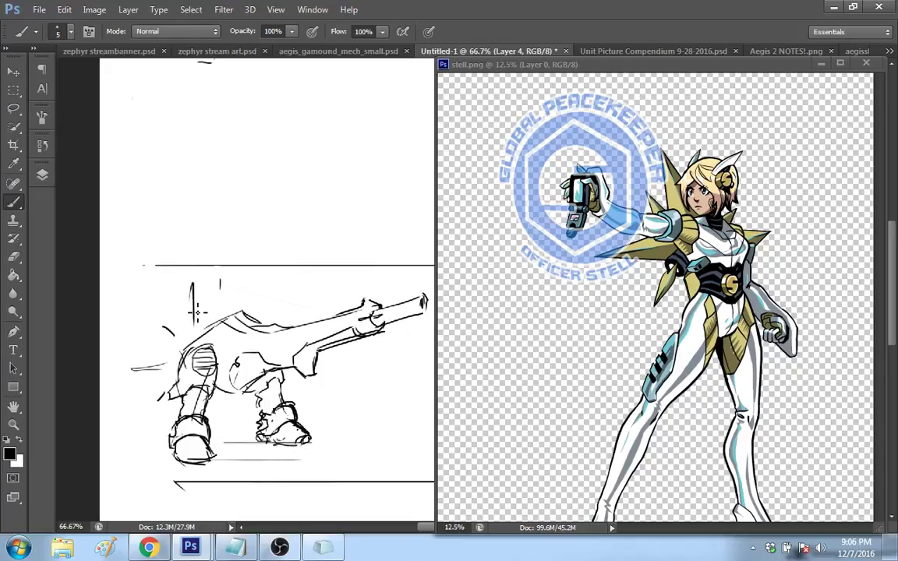
Step: Draw the tall pointed spike rising from the mech's rear over the vertical guide stroke
drag(195, 274, 195, 318)
drag(195, 270, 188, 326)
drag(196, 272, 201, 327)
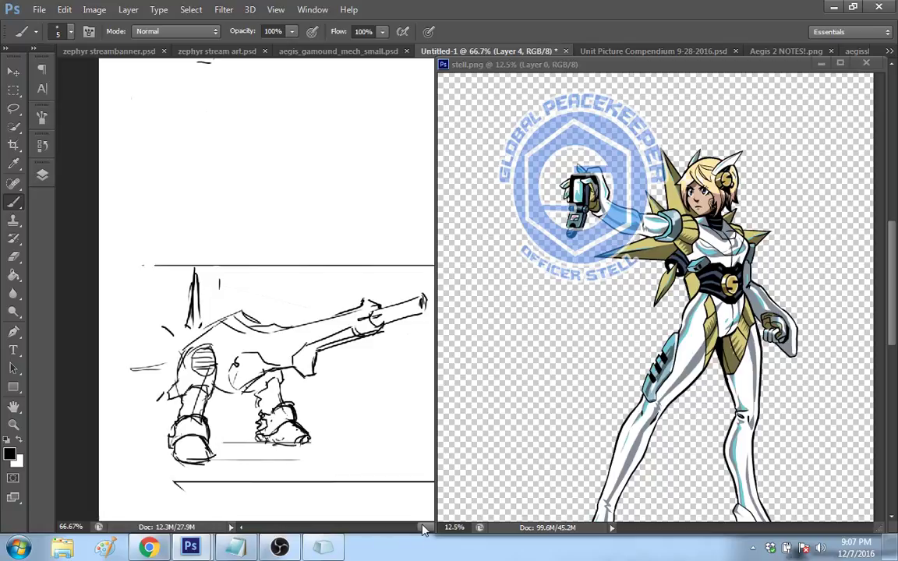
Step: Sketch the short radiating spikes around the mech's rear and close off the tip of the horizontal rear spike
drag(423, 527, 417, 528)
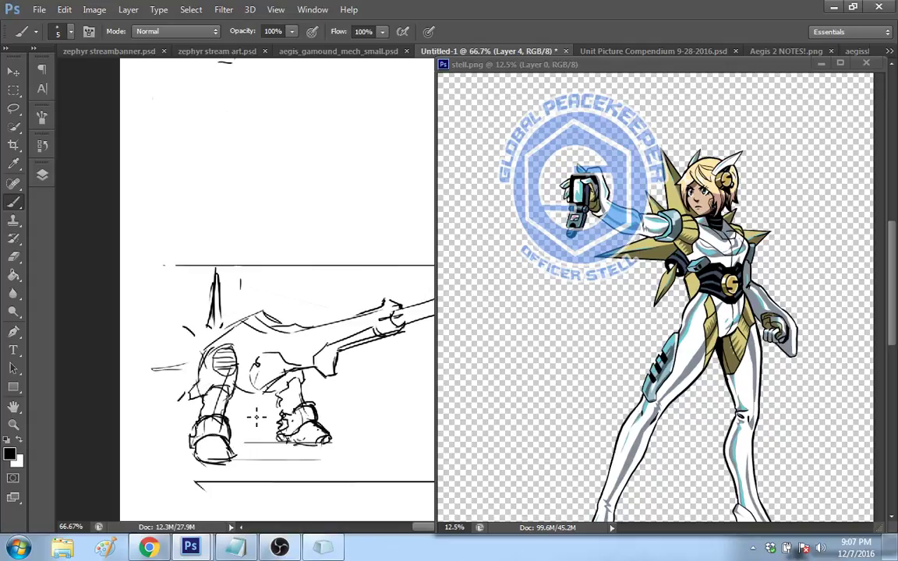
drag(188, 344, 178, 325)
mouse_move(148, 364)
mouse_down()
mouse_move(149, 372)
mouse_move(189, 358)
mouse_move(190, 389)
mouse_up()
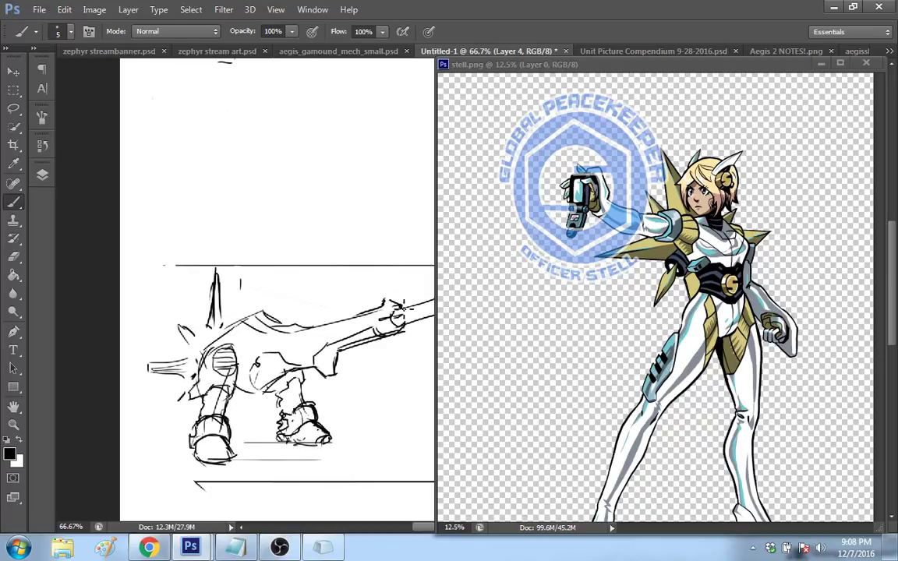
Step: Erase the inner curved lines along the mech's back and add short detail strokes inside the lower body joint
click(13, 256)
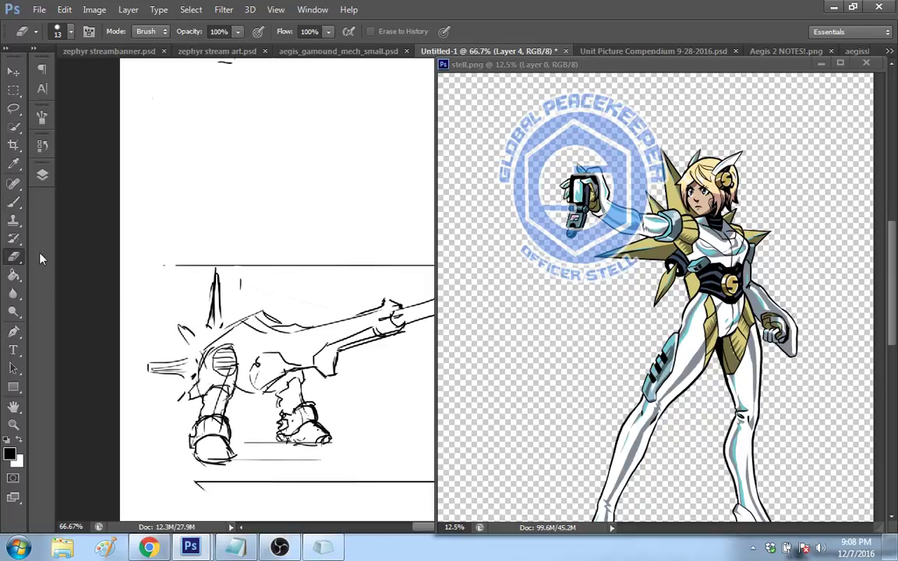
mouse_move(250, 327)
mouse_down()
mouse_move(261, 337)
mouse_move(301, 324)
mouse_move(299, 345)
mouse_move(268, 331)
mouse_up()
click(14, 202)
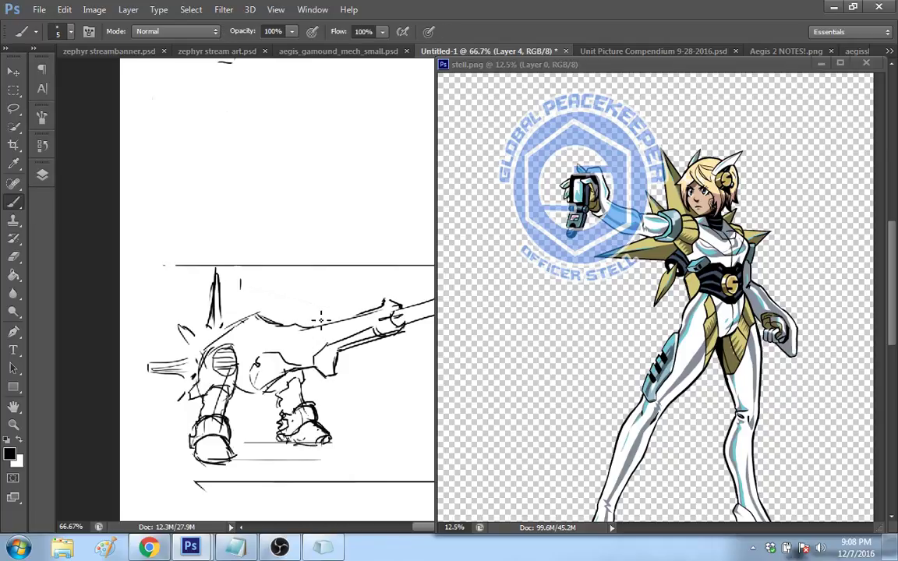
drag(259, 374, 274, 371)
Step: Erase the rough lines at the bottom of the rear foot and redraw the toe with vertical vent lines
click(15, 257)
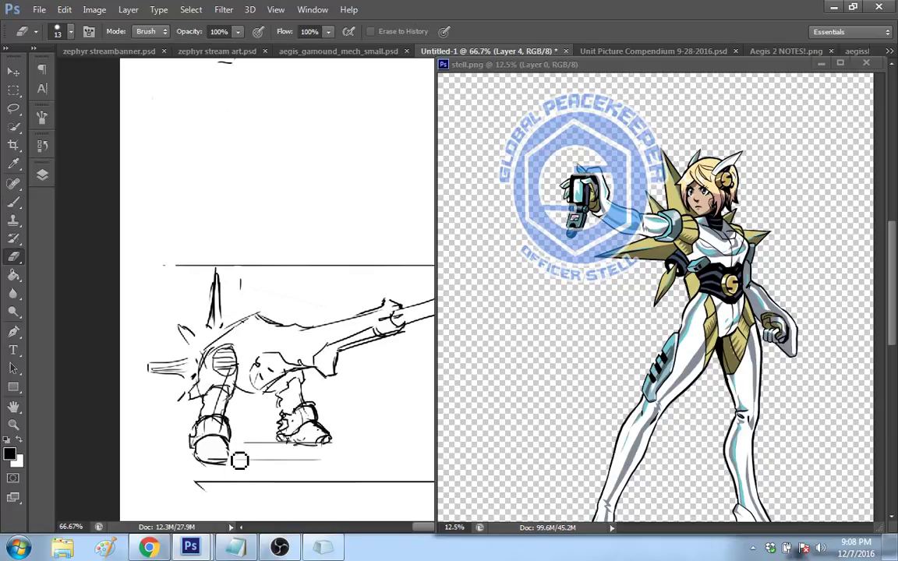
click(14, 202)
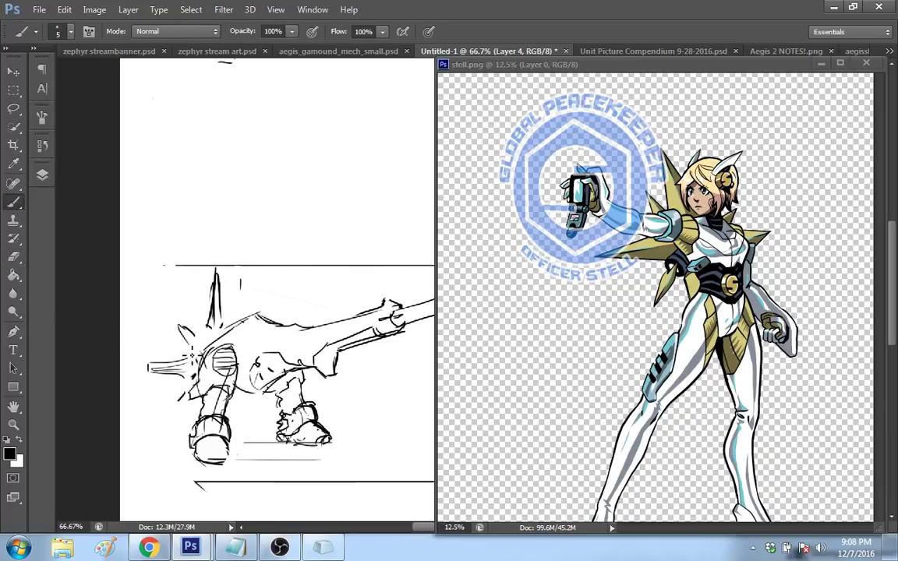
drag(229, 454, 219, 465)
drag(204, 460, 226, 451)
drag(222, 452, 221, 463)
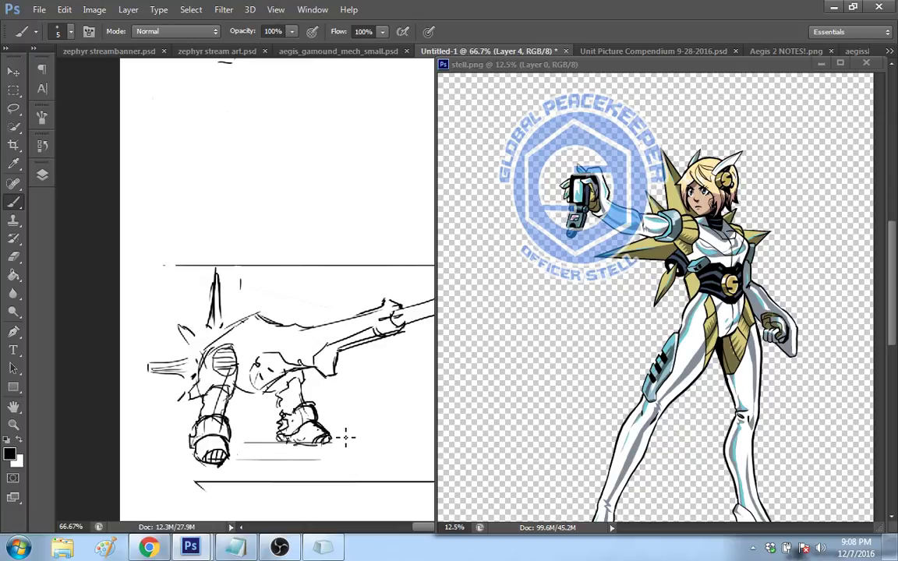
Step: Draw the angular belly line between the legs and erase the doubled strokes along the cannon barrel's underside
mouse_move(261, 391)
mouse_down()
mouse_move(251, 400)
mouse_move(267, 390)
mouse_up()
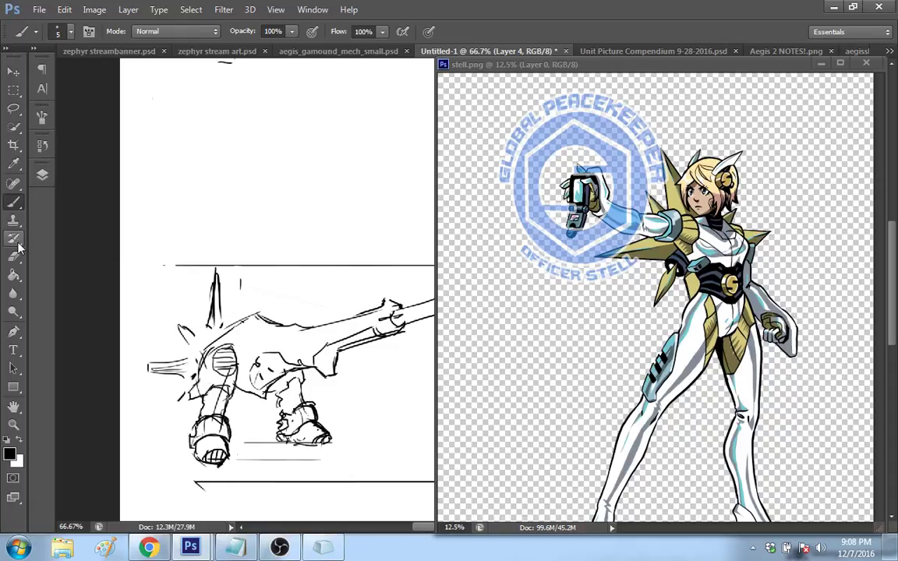
click(14, 255)
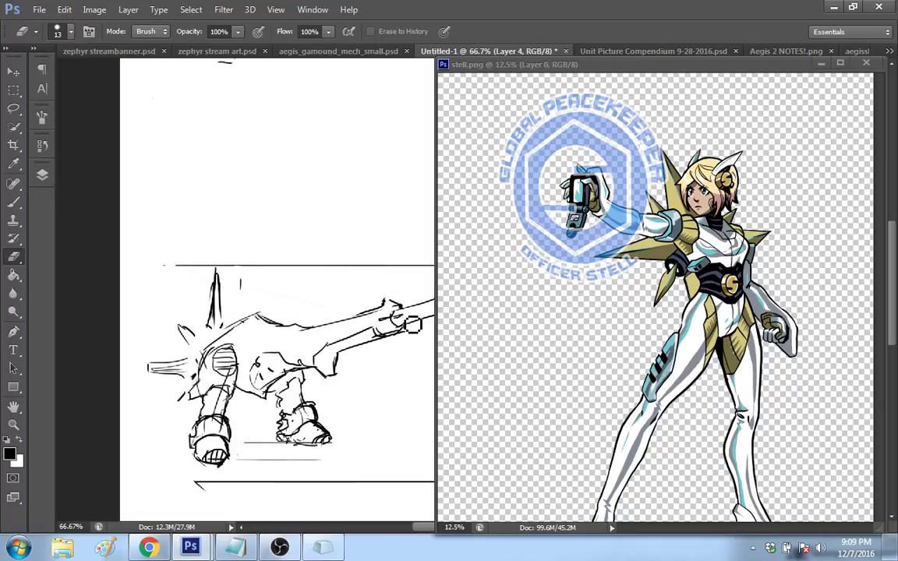
Step: Draw an angular panel line across the upper body below the back and a small round joint beneath it
key(b)
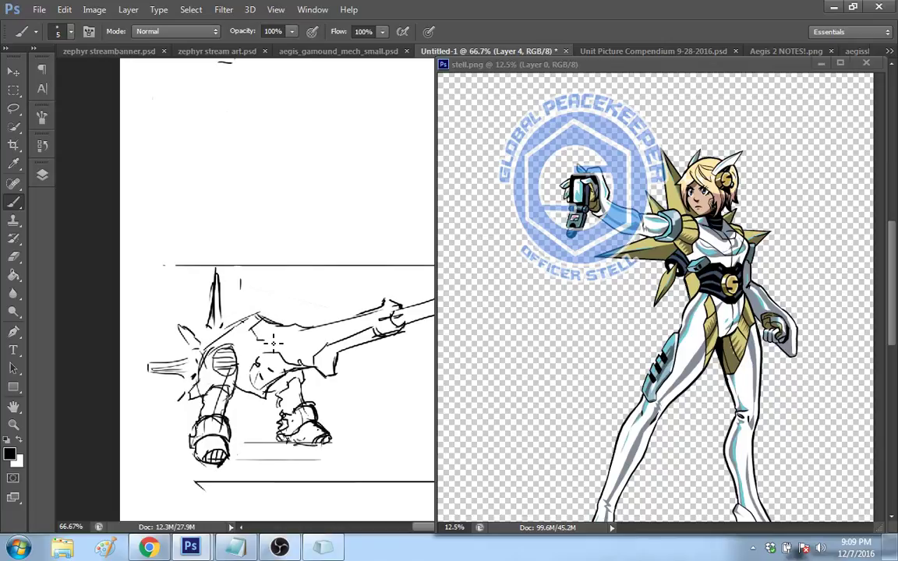
drag(273, 340, 316, 333)
drag(251, 344, 257, 357)
Step: Erase the rough underside of the cannon's barrel collar and redraw its lower edge
key(e)
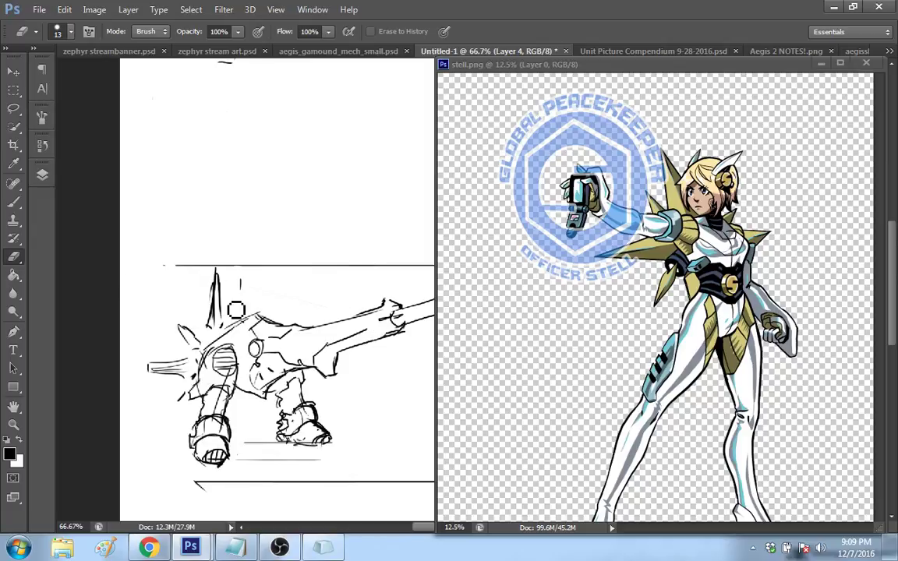
key(b)
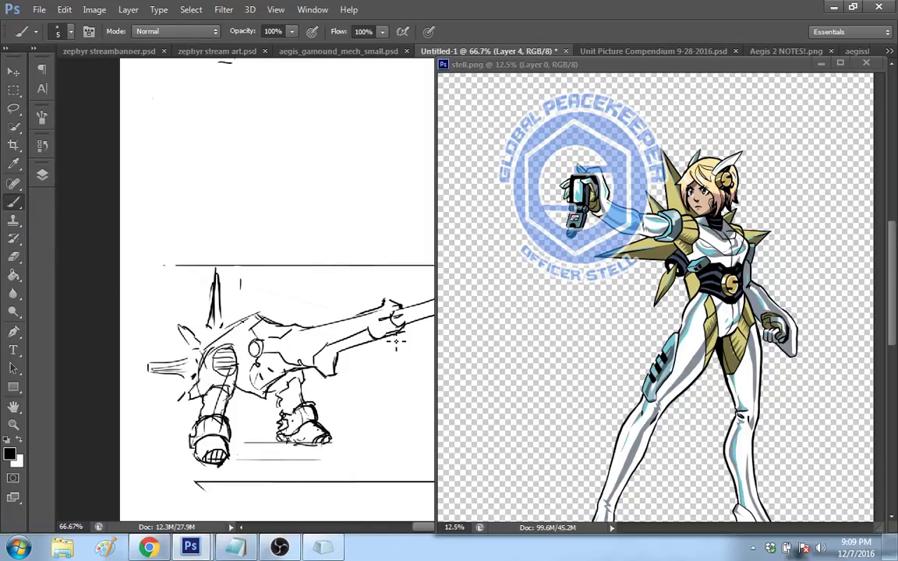
drag(372, 336, 405, 332)
Step: Darken the front leg's hip edge and add ridged outlines to the upper segments of the front and rear legs
drag(308, 402, 272, 357)
drag(280, 395, 283, 414)
mouse_move(302, 385)
mouse_down()
mouse_move(306, 369)
mouse_move(271, 404)
mouse_up()
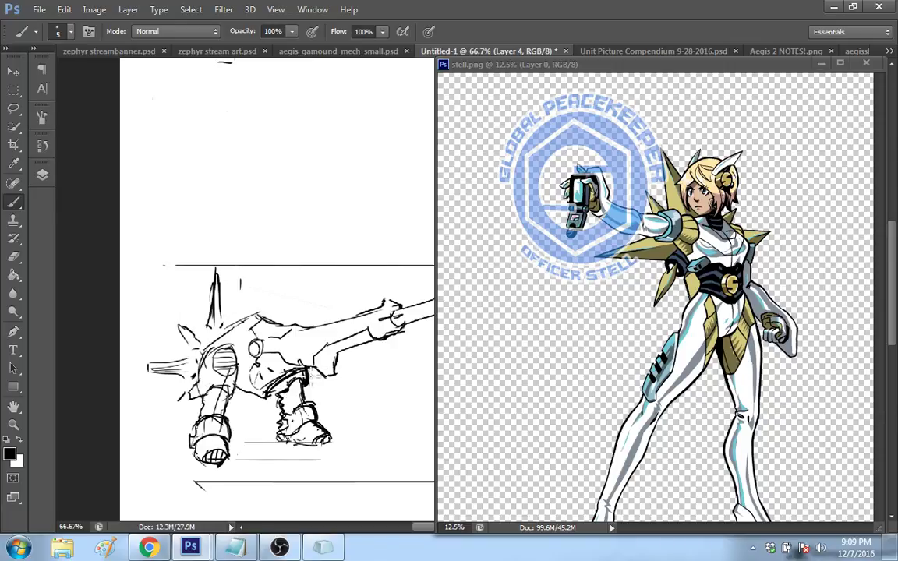
drag(266, 396, 306, 375)
key(ctrl+z)
mouse_move(201, 396)
mouse_down()
mouse_move(204, 413)
mouse_move(238, 380)
mouse_up()
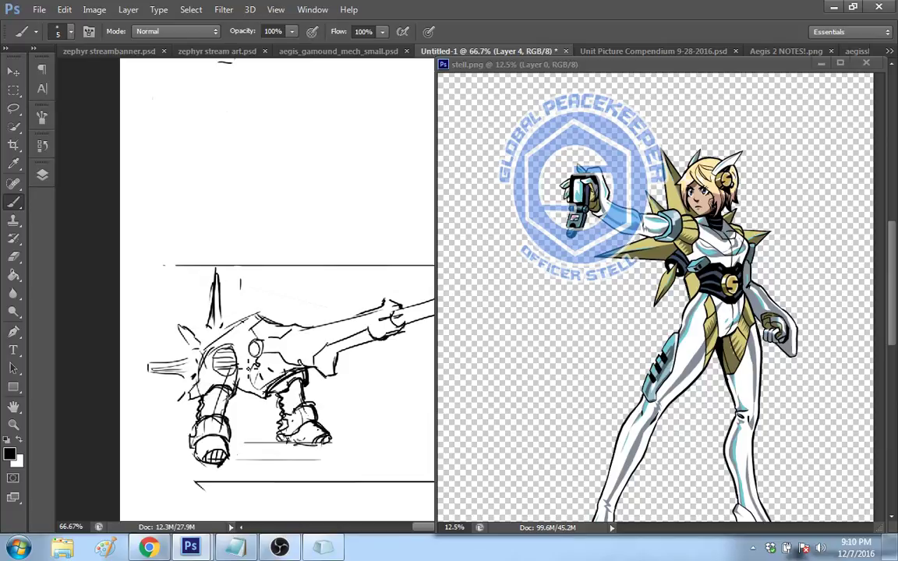
Step: Switch to the wa62-Recovered-Recovered-Recovered.psd document and look for a command to flip its artwork
click(890, 51)
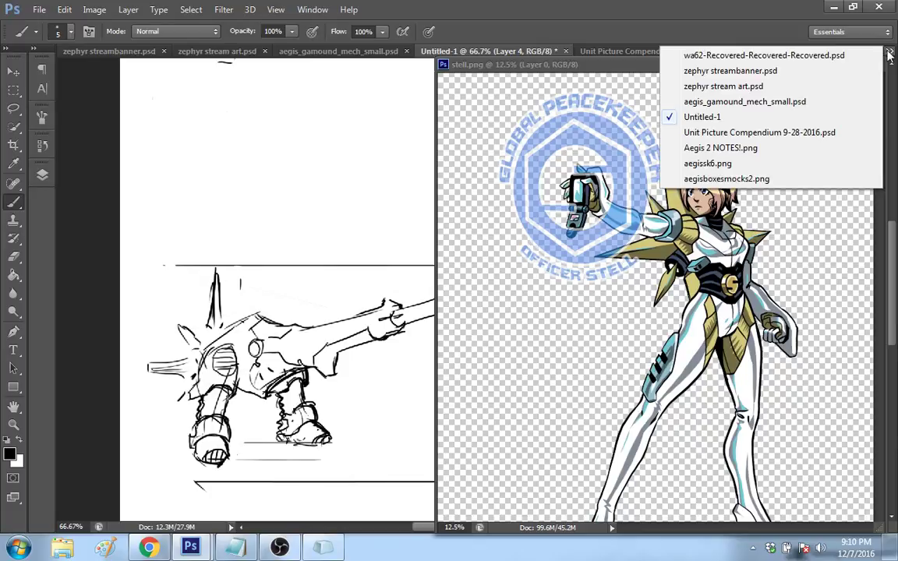
click(780, 55)
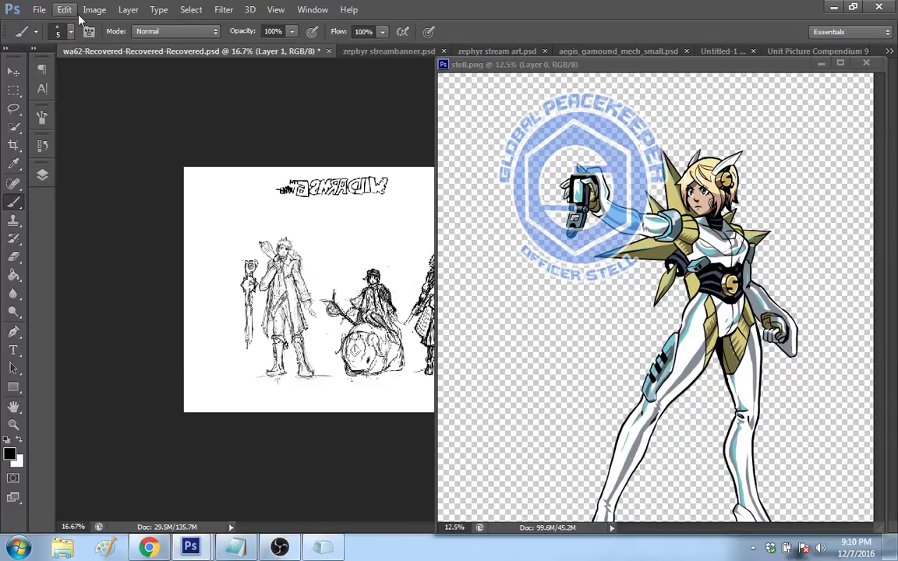
click(129, 11)
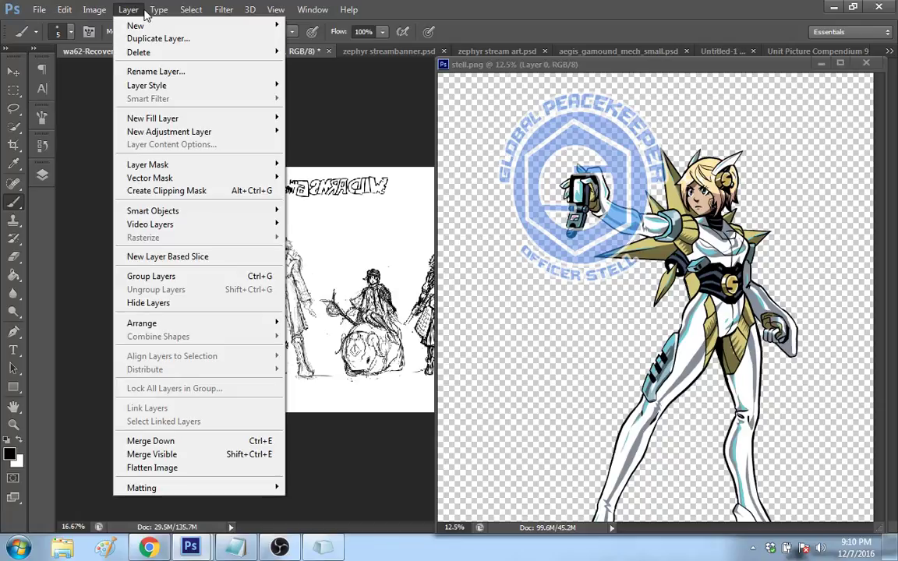
mouse_move(88, 14)
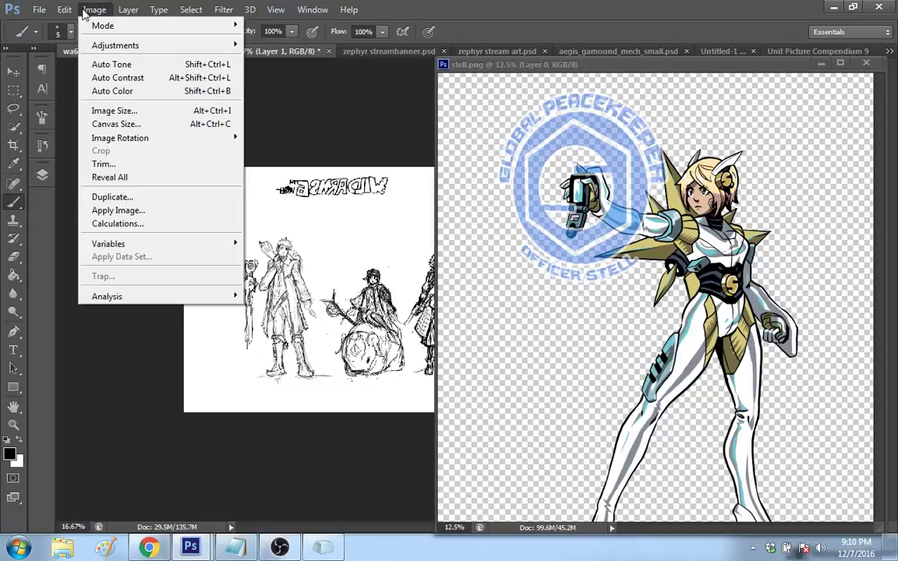
mouse_move(135, 47)
Step: Flip the character lineup layer horizontally with Free Transform and apply the transformation
click(13, 92)
click(13, 92)
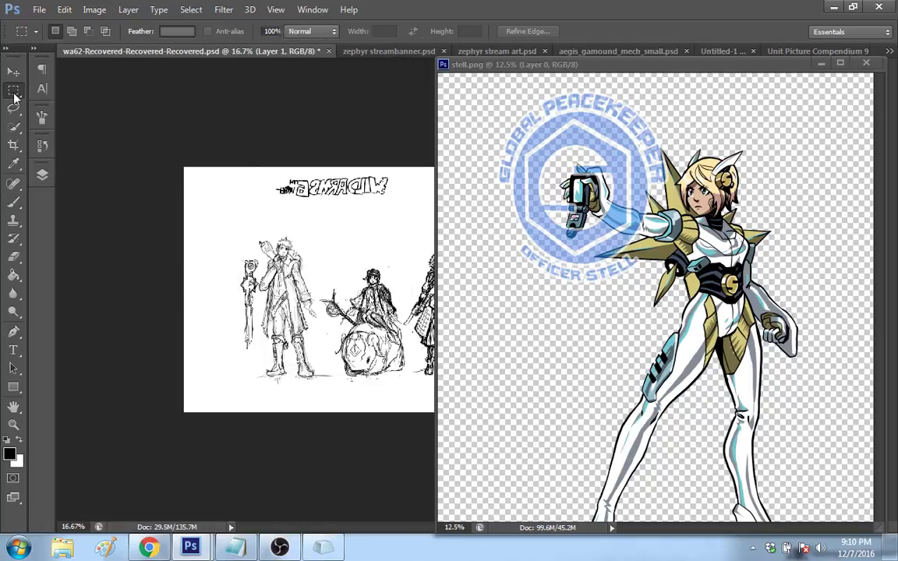
right_click(273, 235)
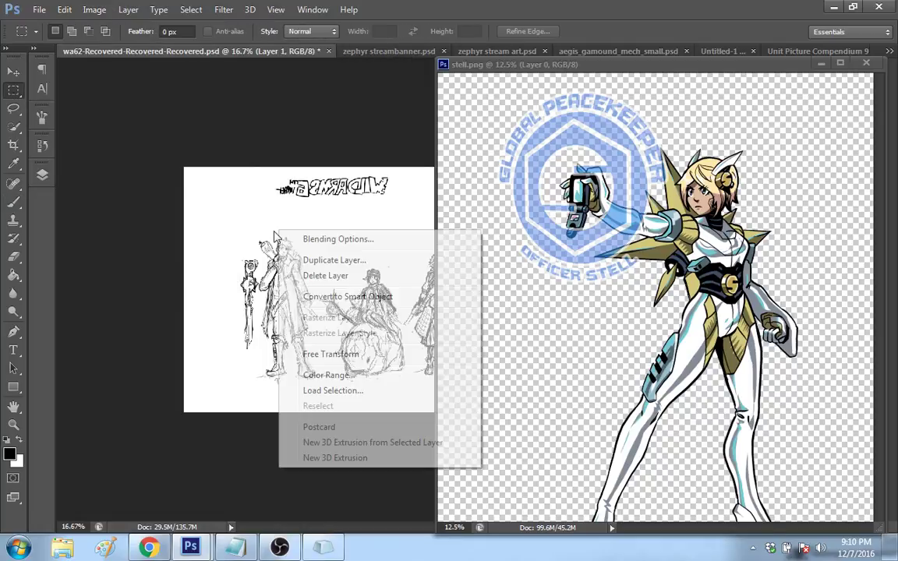
click(331, 354)
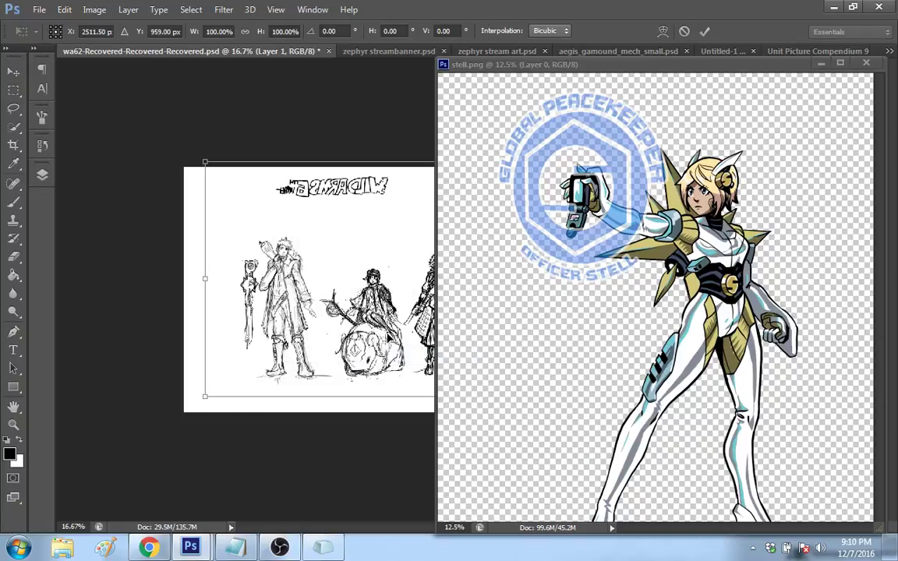
right_click(349, 310)
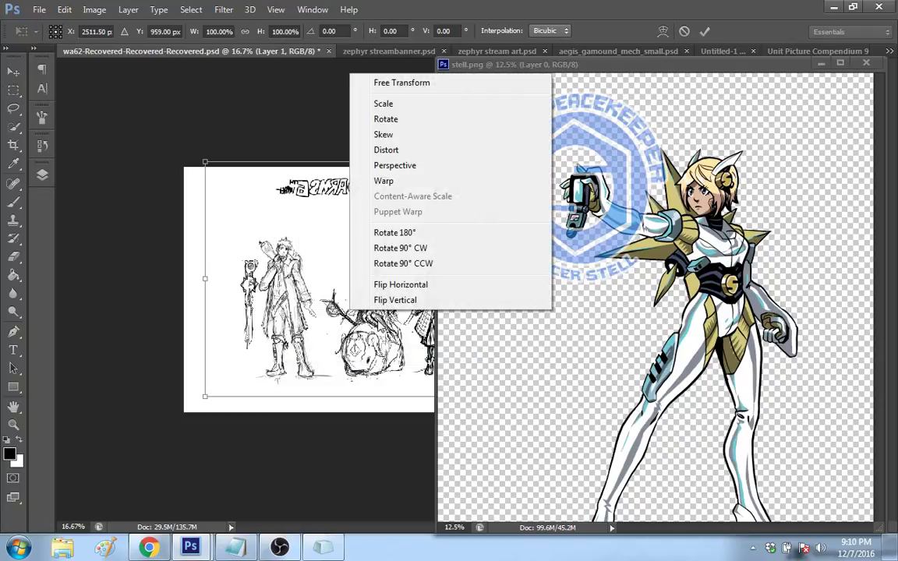
click(428, 293)
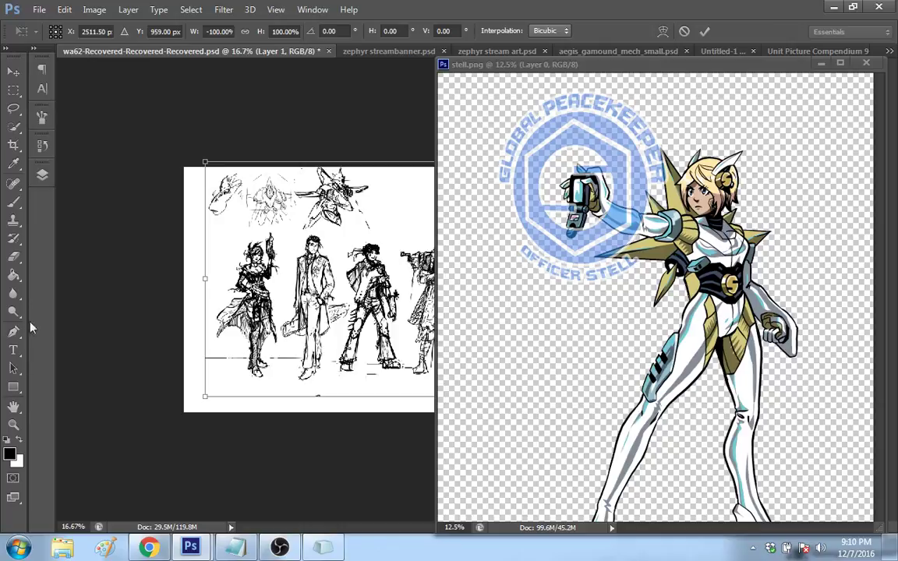
click(15, 78)
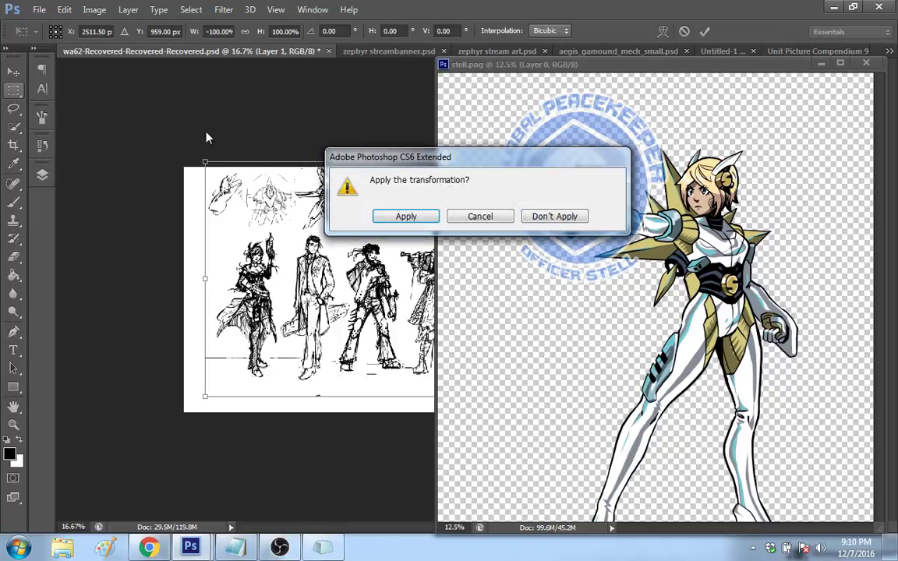
click(419, 222)
Step: Magnify the character lineup to 25% and minimize the stell.png window that covers it
mouse_move(779, 67)
mouse_down()
mouse_move(694, 247)
mouse_move(627, 431)
mouse_up()
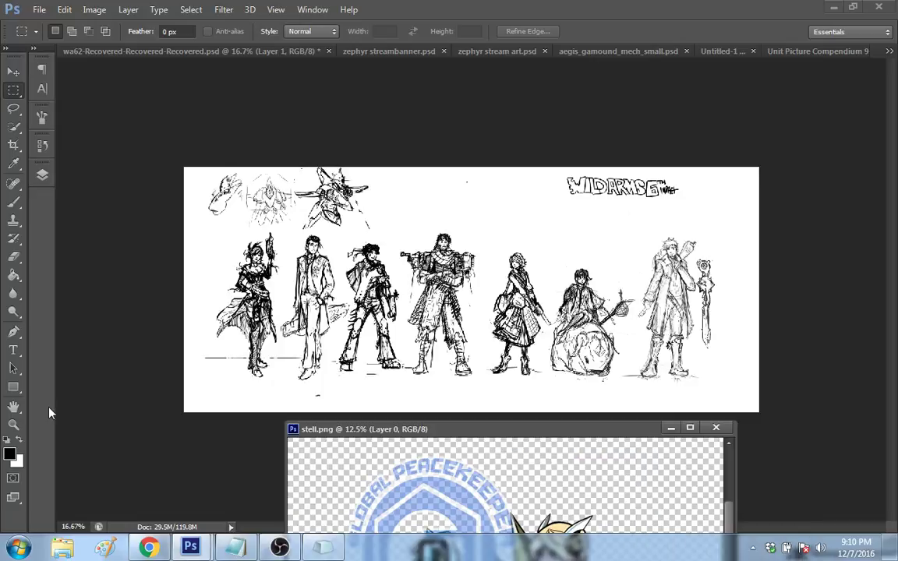
key(z)
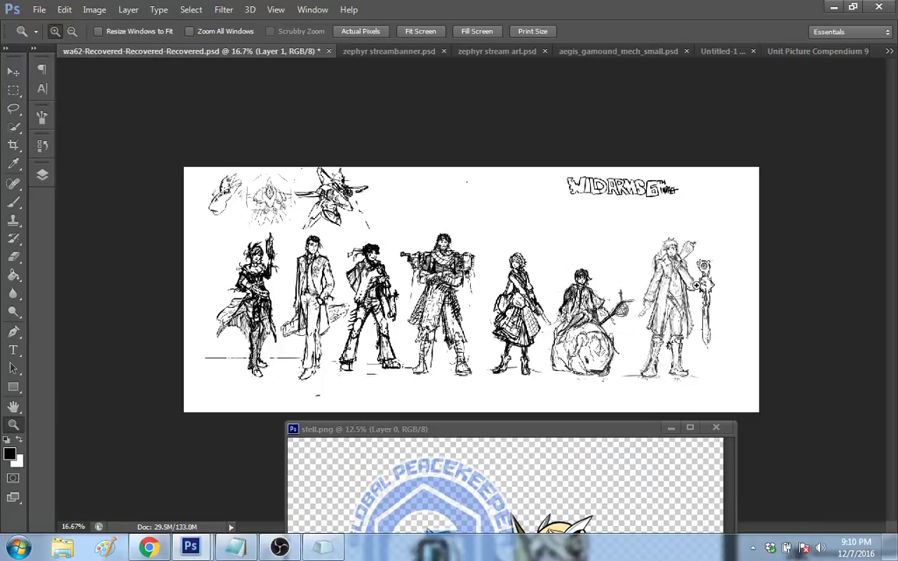
click(648, 322)
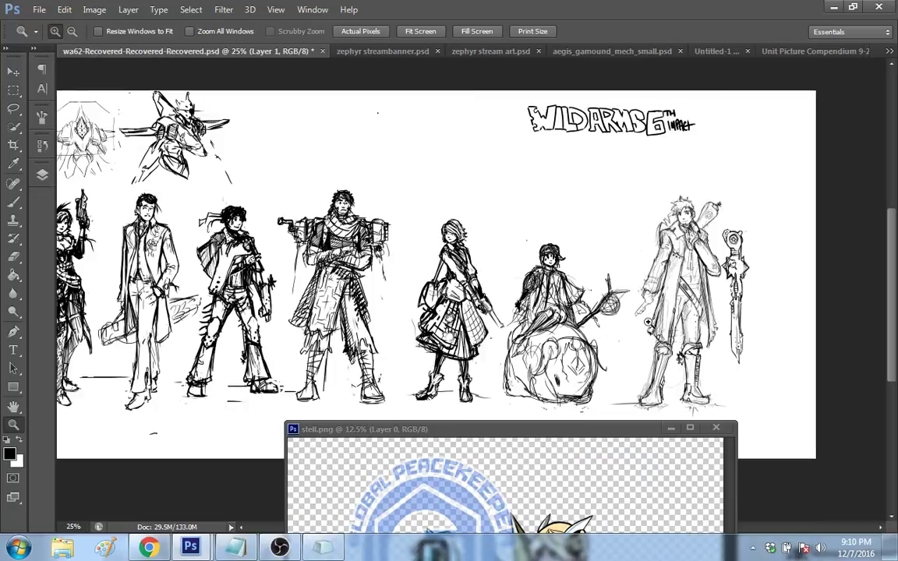
drag(609, 432, 621, 398)
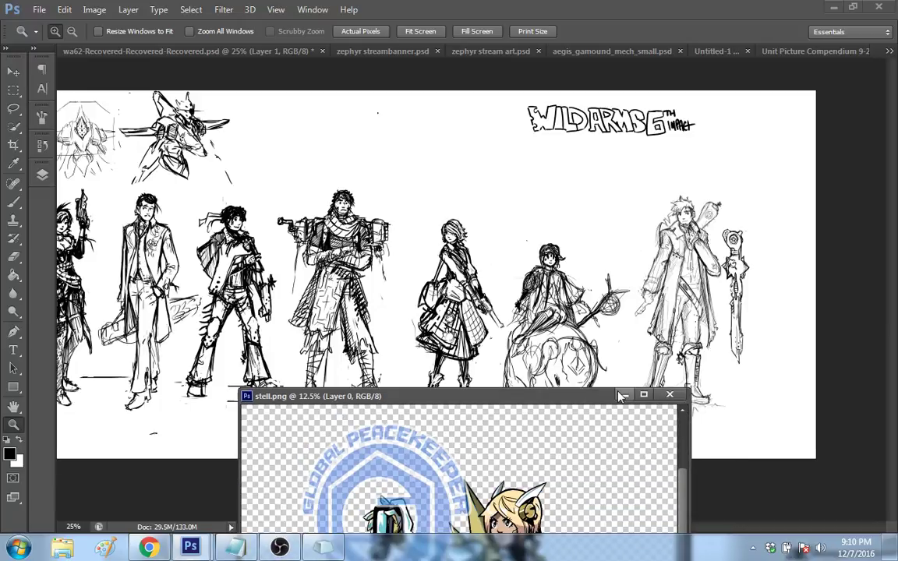
click(623, 395)
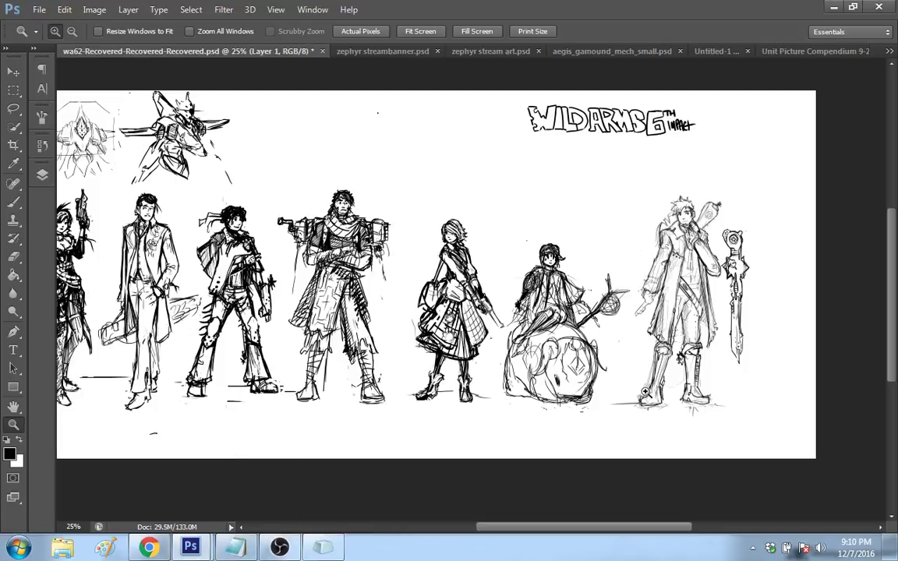
Step: Examine the Wild Arms character sketches, first the coat-wearing figure and sword at 50%, then the whole lineup at 25%
click(703, 355)
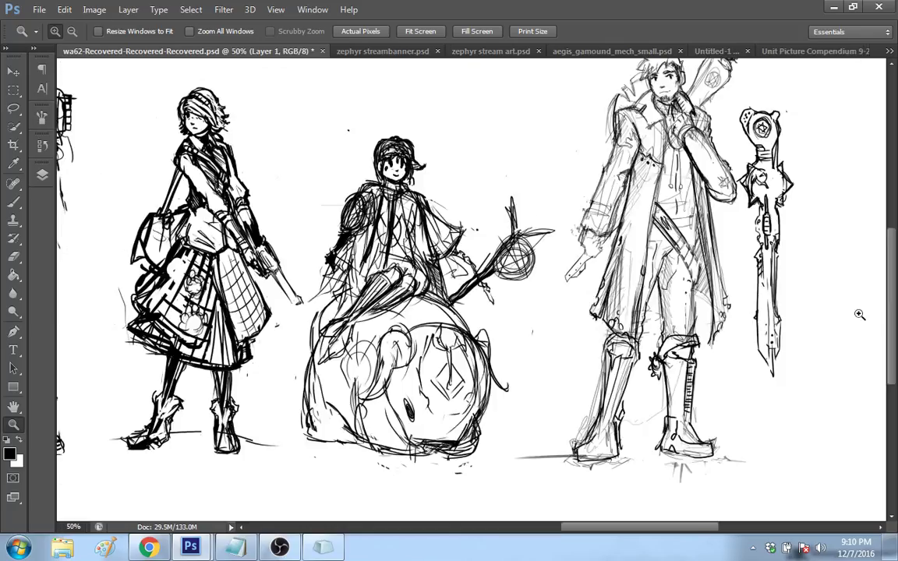
scroll(620, 513, up, 2)
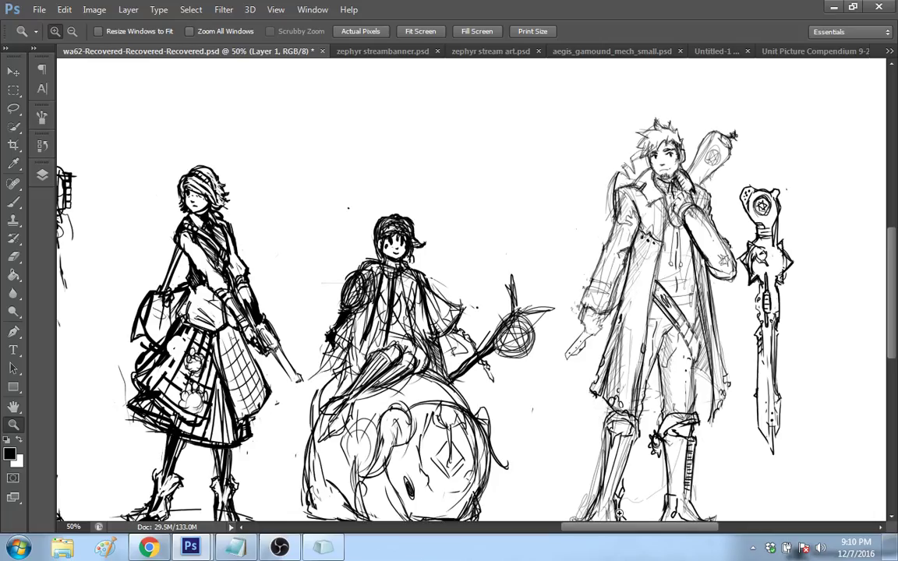
drag(620, 515, 639, 504)
right_click(536, 300)
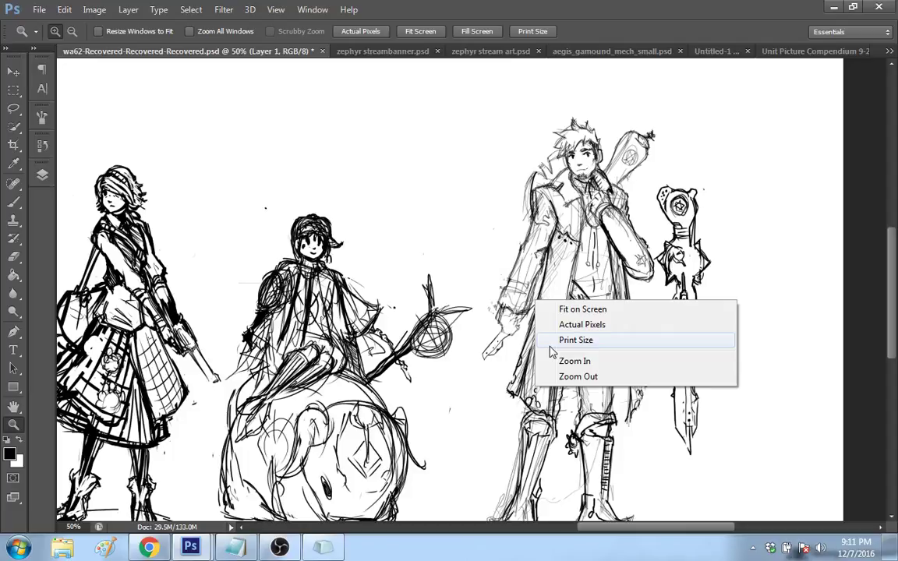
click(561, 377)
right_click(545, 334)
click(577, 411)
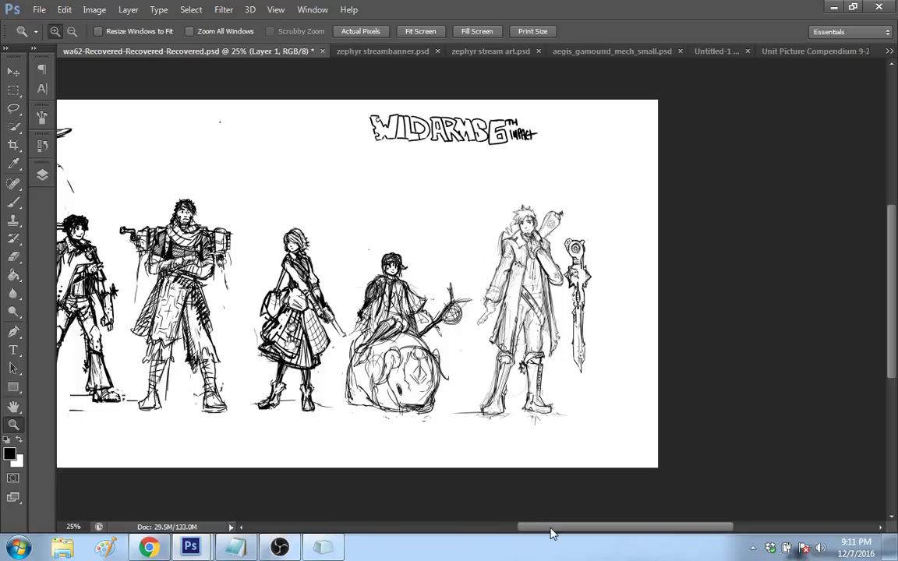
drag(550, 534, 482, 535)
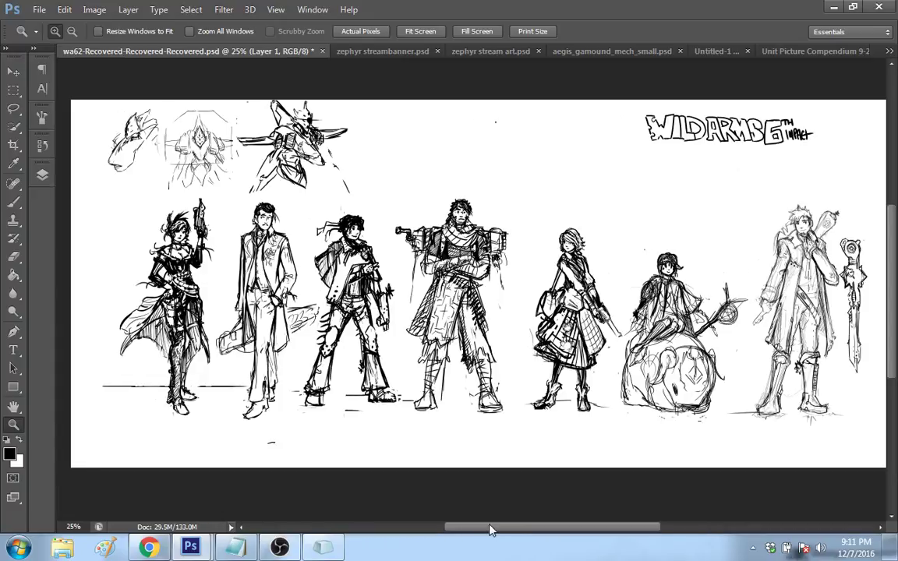
Step: Switch to the Unit Picture Compendium 9-28-2016.psd document
click(867, 52)
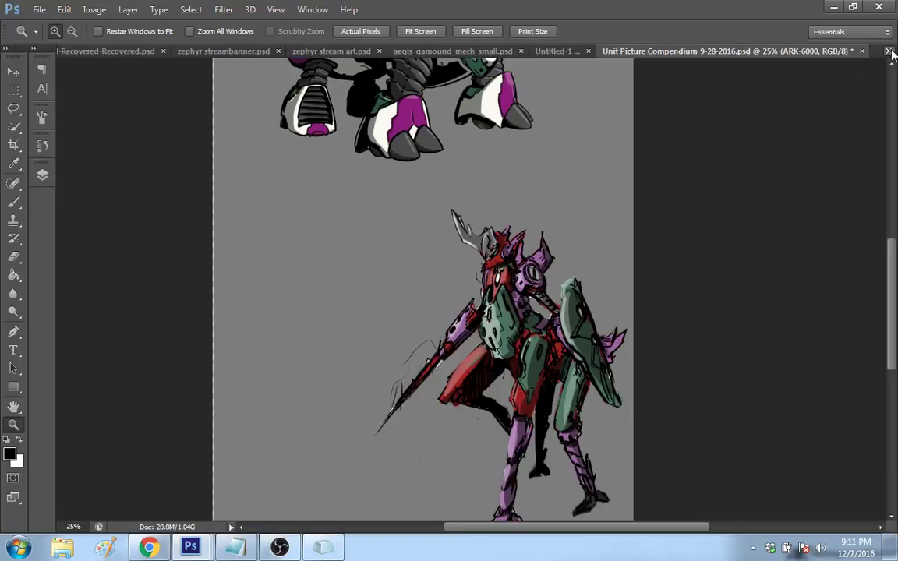
Step: View the aegisboxesmocks2.png box mockups and return to the Untitled-1 mech sketch document
click(890, 51)
click(733, 179)
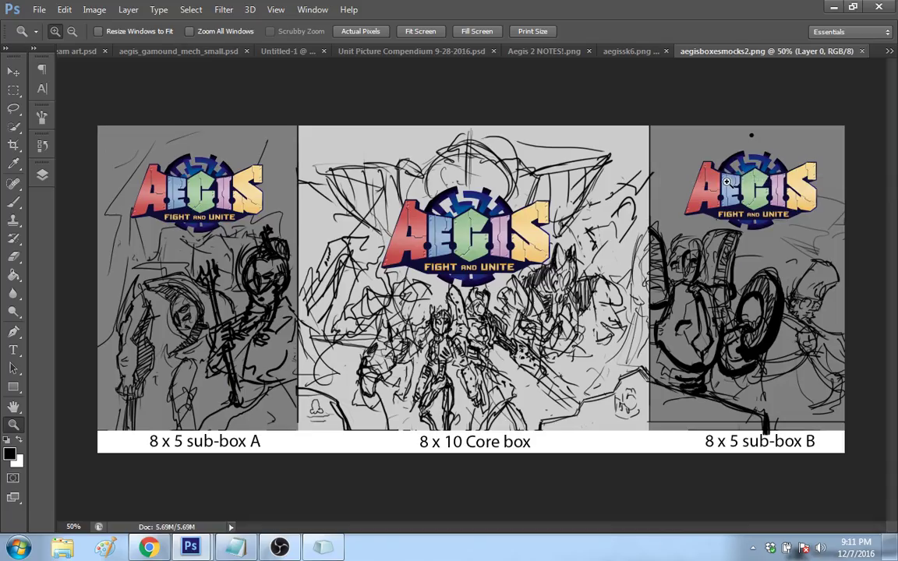
click(889, 52)
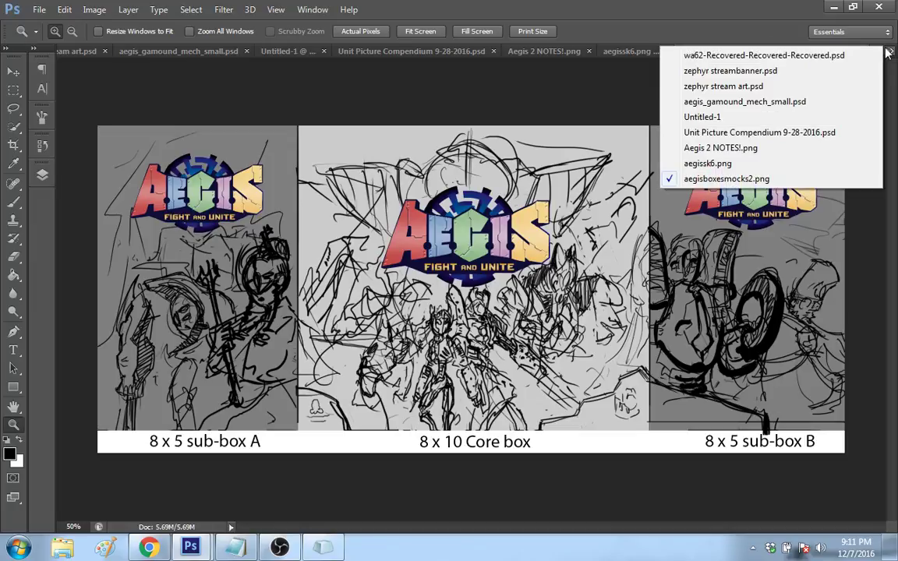
click(702, 117)
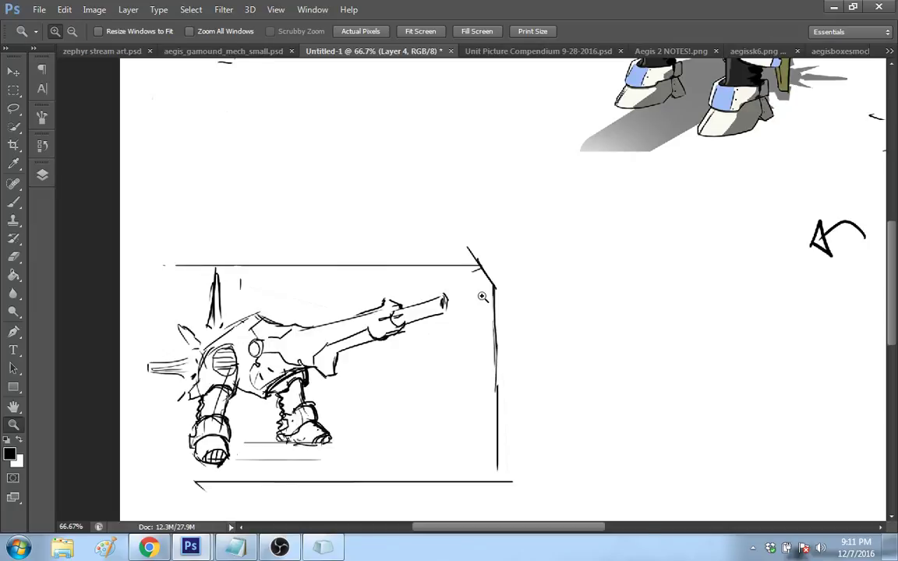
Step: Brush a curved rim around the vented rear hip of the cannon mech and erase stray lines around it
key(b)
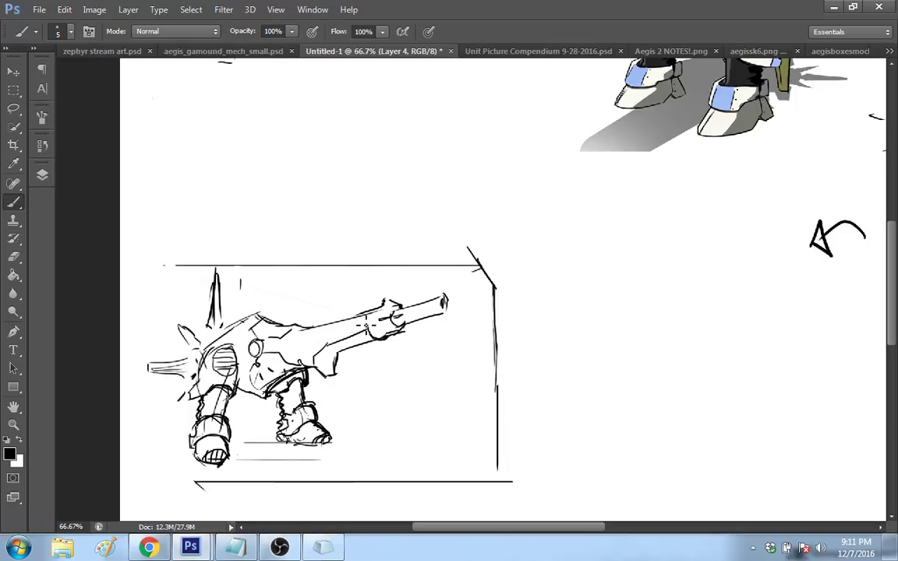
click(16, 260)
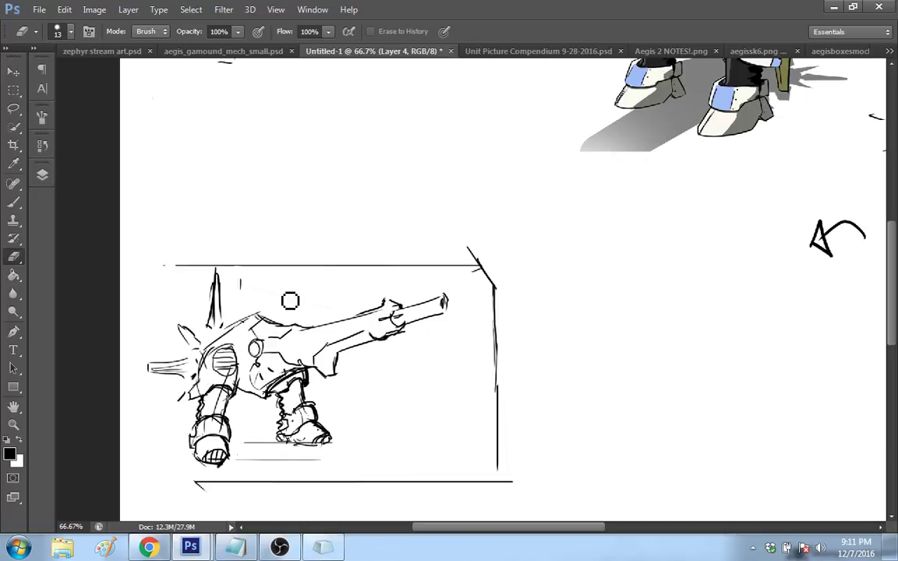
key(b)
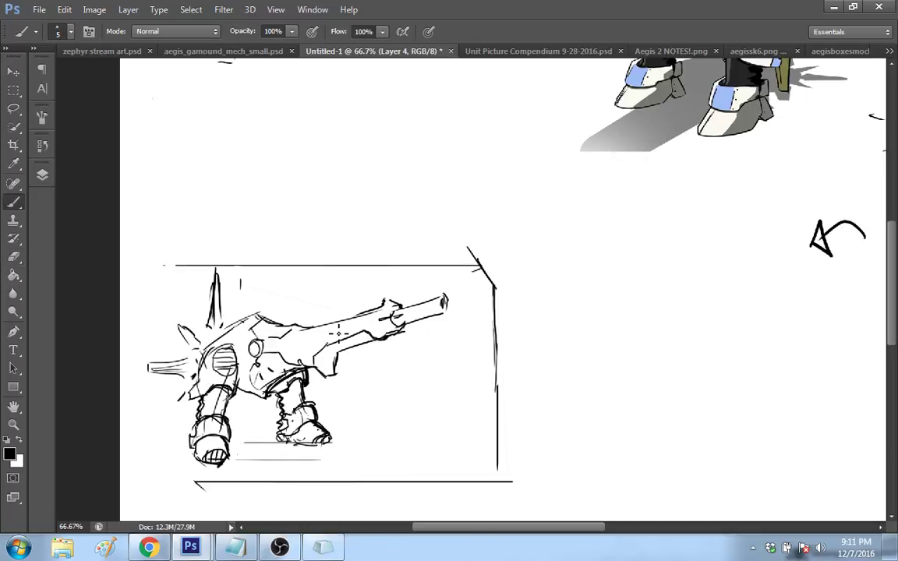
drag(197, 353, 195, 382)
drag(200, 379, 222, 345)
key(e)
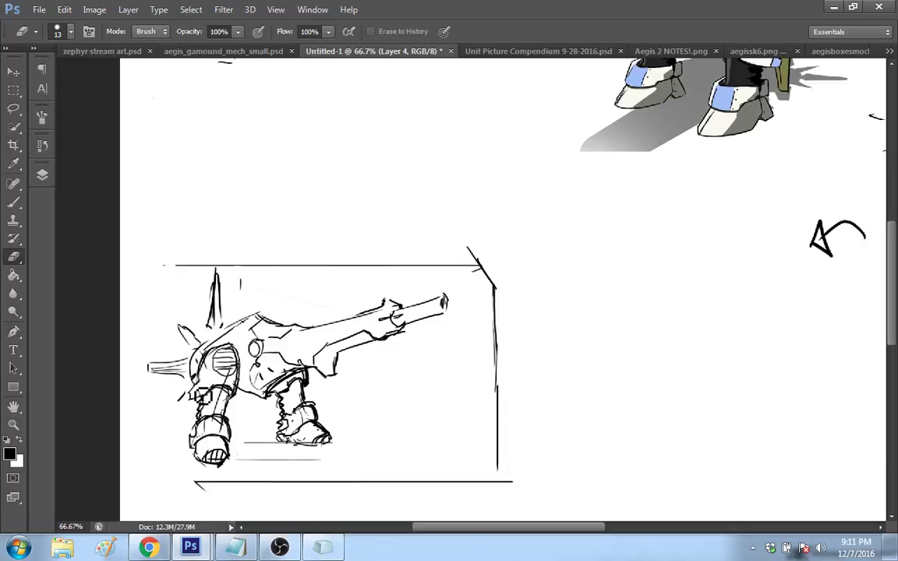
drag(204, 396, 212, 374)
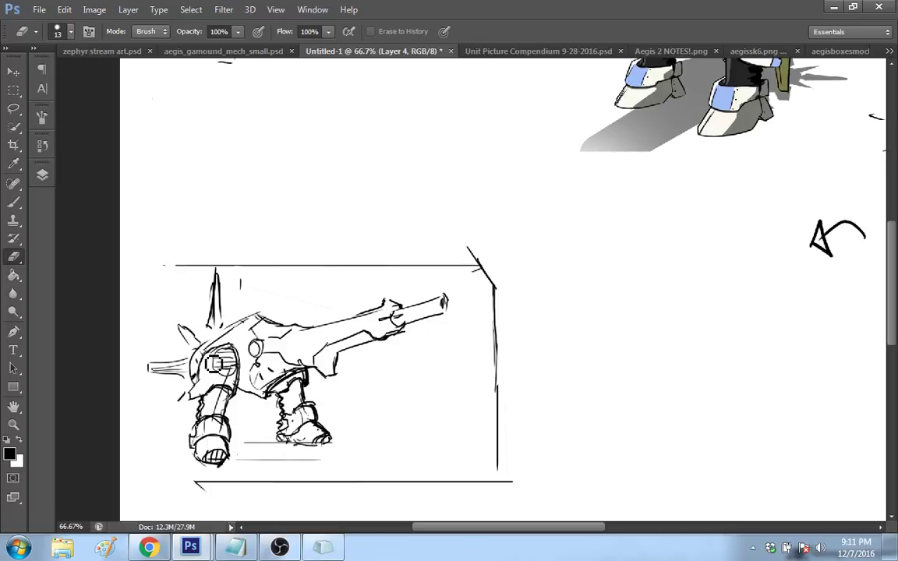
Step: Reinforce the cannon's underside and collar with 5 px brush strokes, and clean up the rear hip joint with the Eraser
click(14, 203)
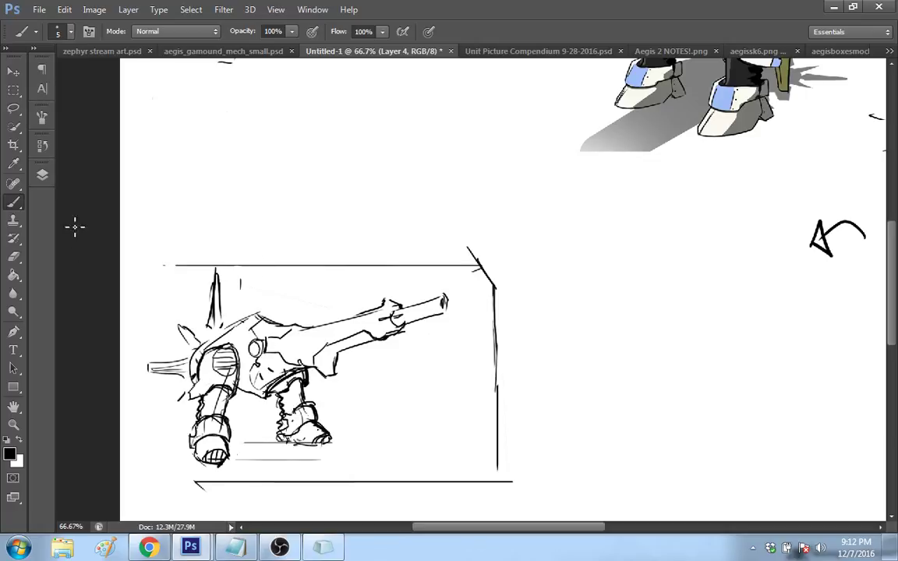
click(42, 145)
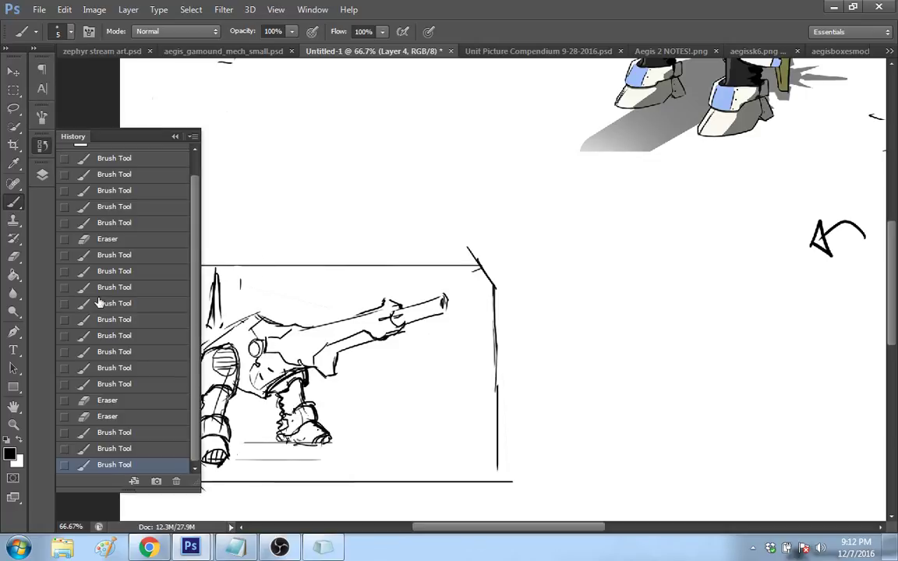
click(42, 145)
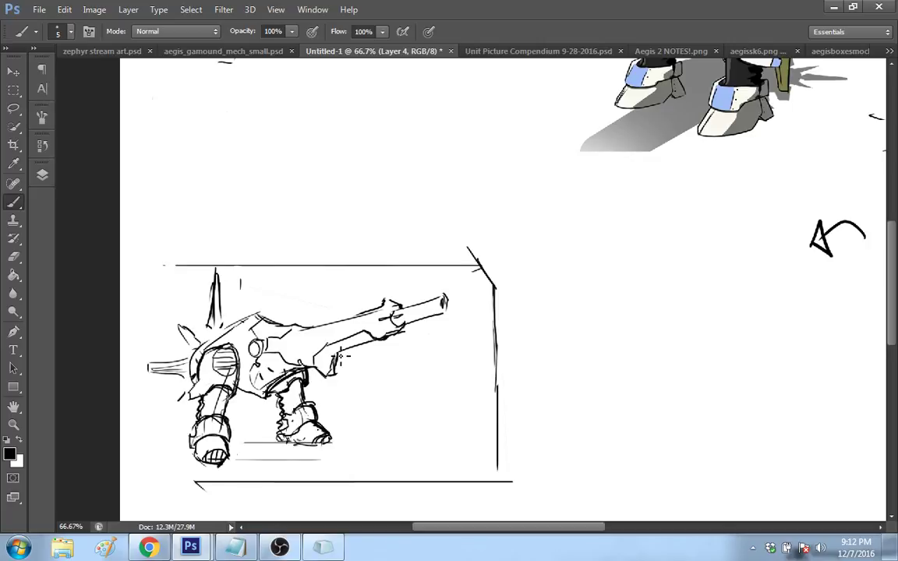
mouse_move(341, 357)
mouse_down()
mouse_move(377, 344)
mouse_move(400, 311)
mouse_up()
click(16, 258)
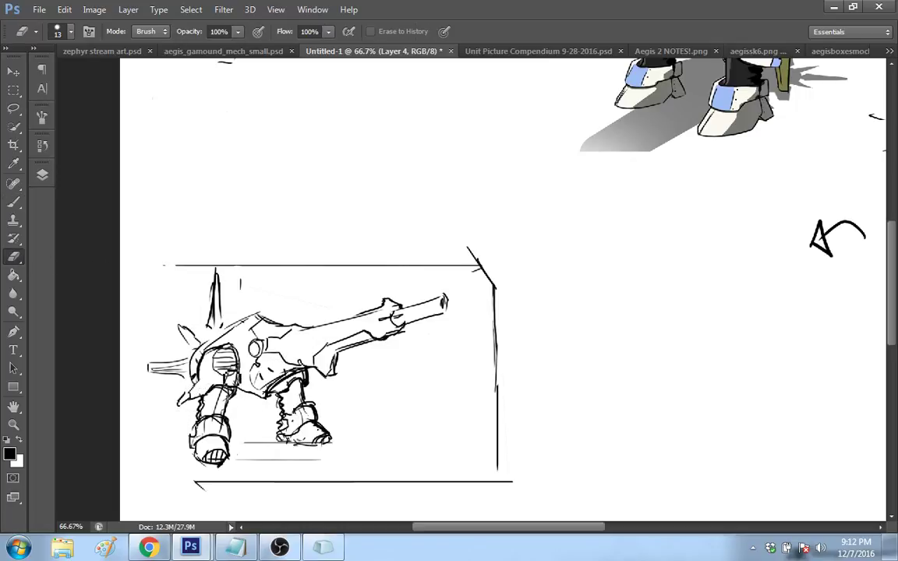
drag(232, 376, 233, 391)
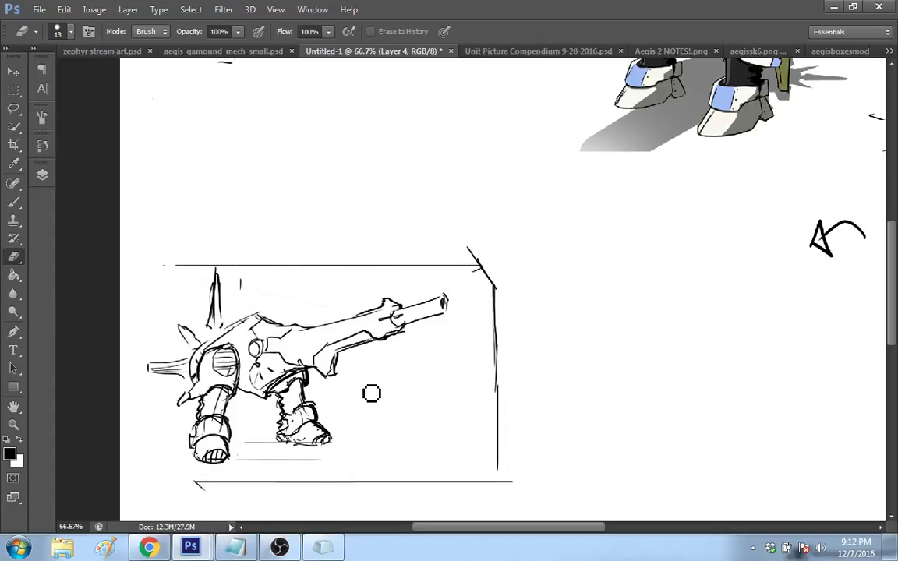
key(b)
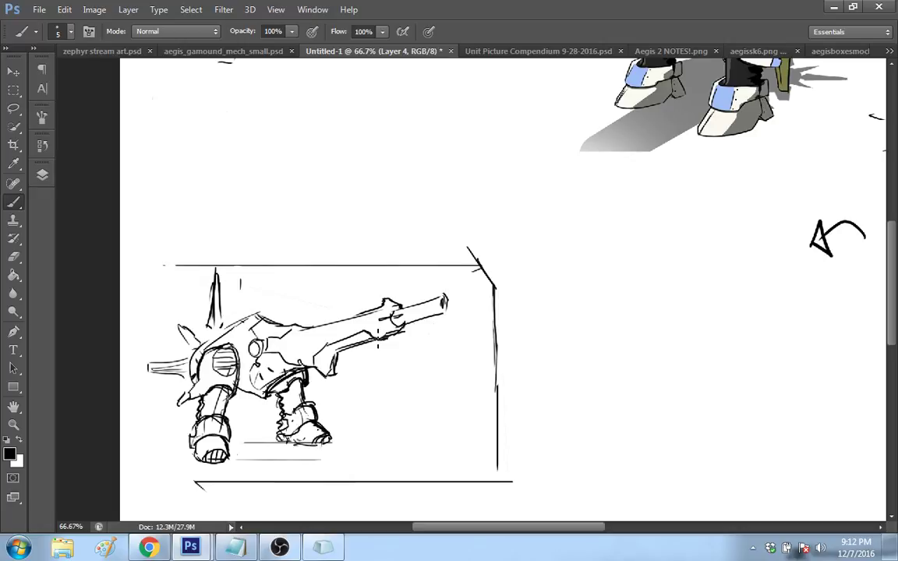
drag(319, 347, 345, 337)
click(49, 175)
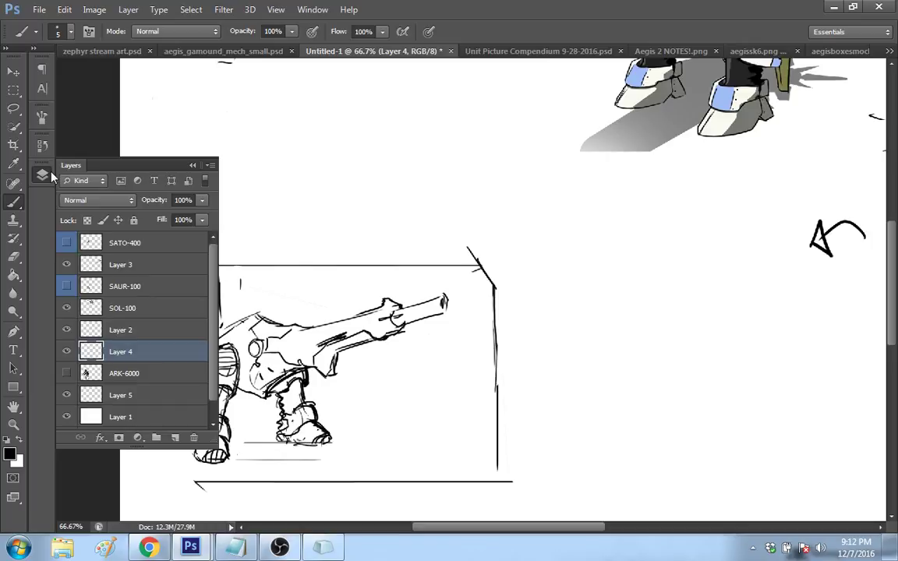
click(43, 145)
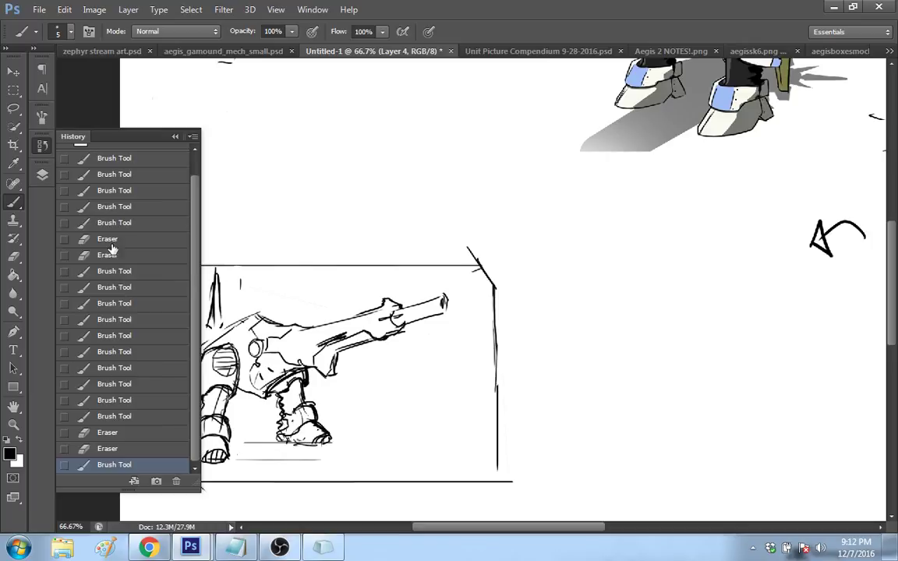
click(94, 450)
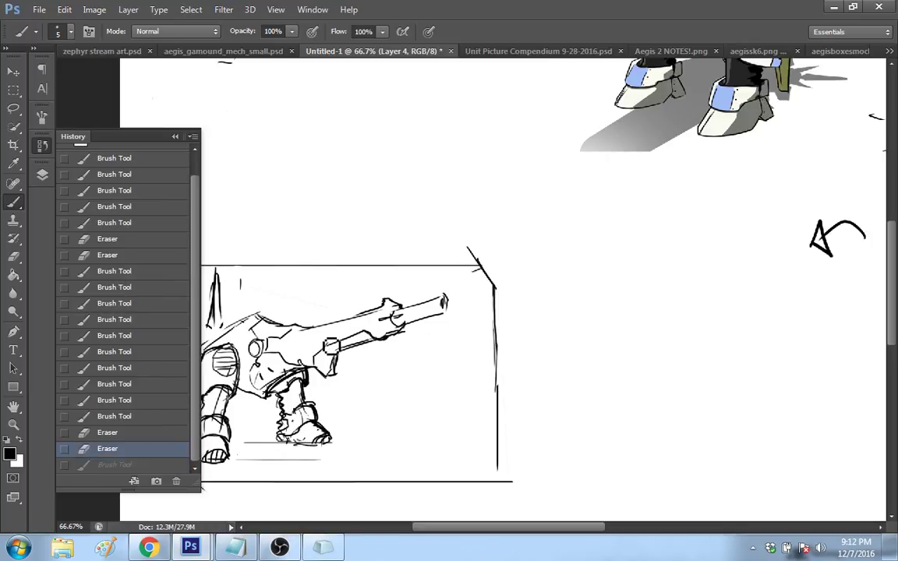
Step: Erase the excess linework where the cannon's underside meets its angular base
drag(328, 353, 330, 340)
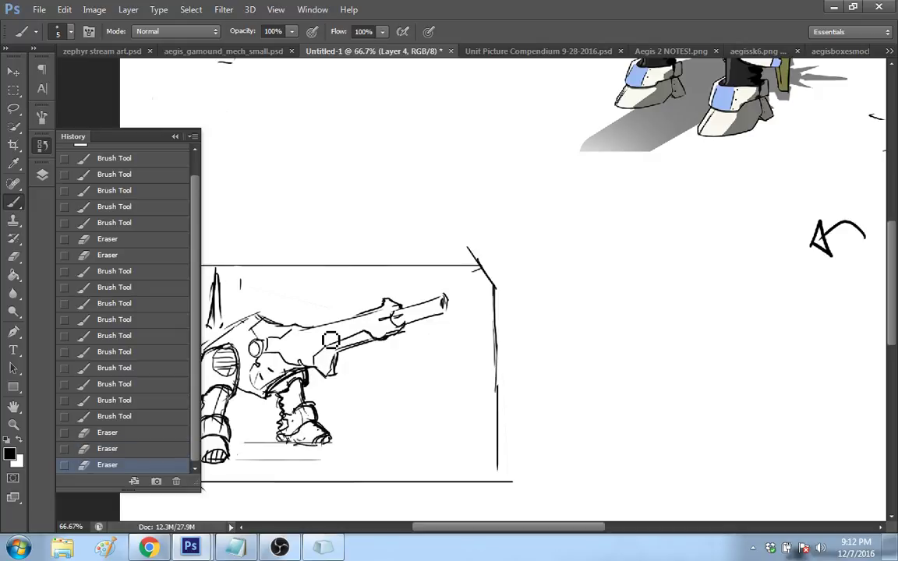
click(45, 146)
click(42, 175)
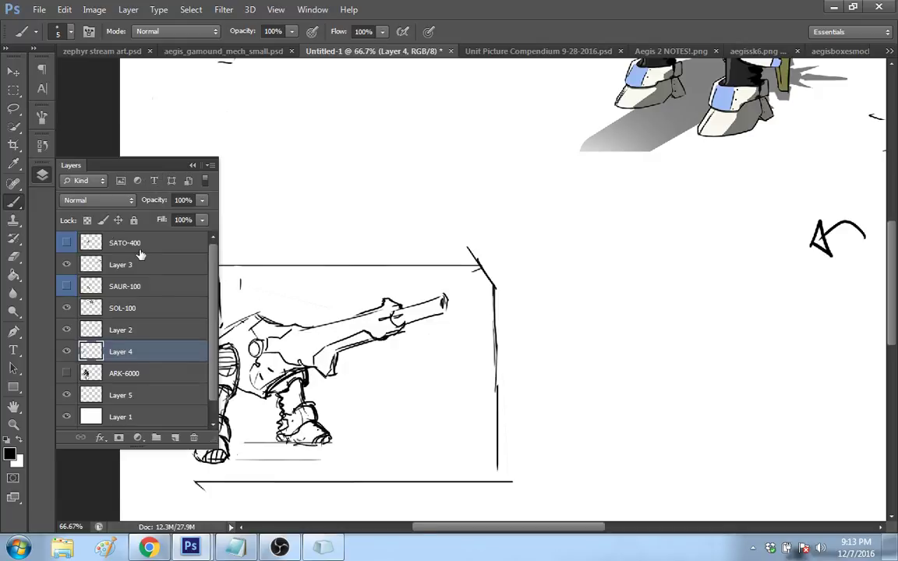
click(41, 175)
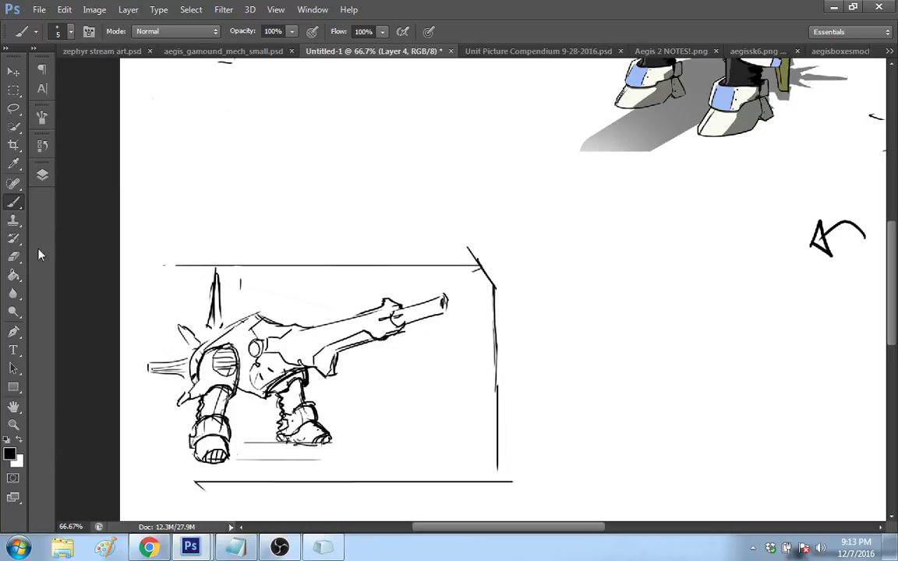
click(14, 239)
click(14, 204)
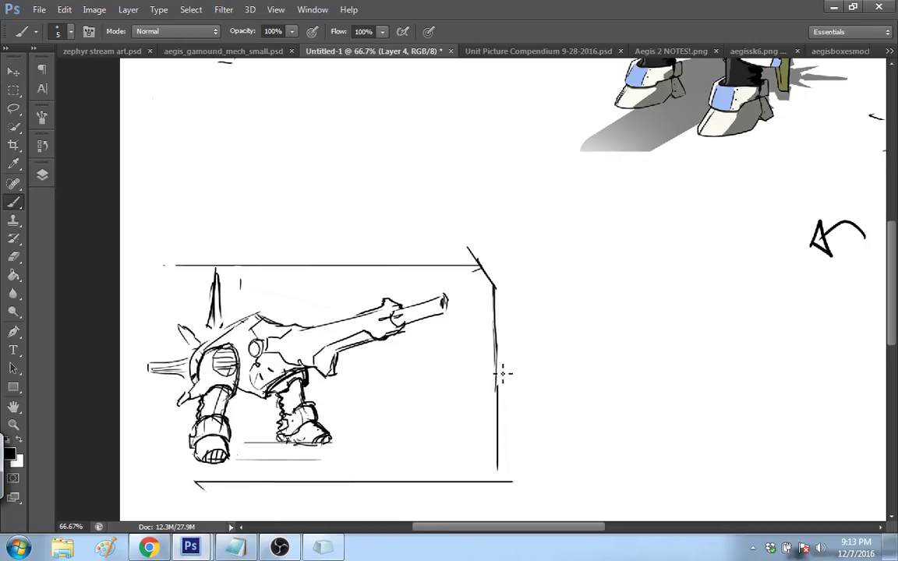
Step: Try to bring up the floating stell.png window and move it higher on the screen
mouse_move(191, 548)
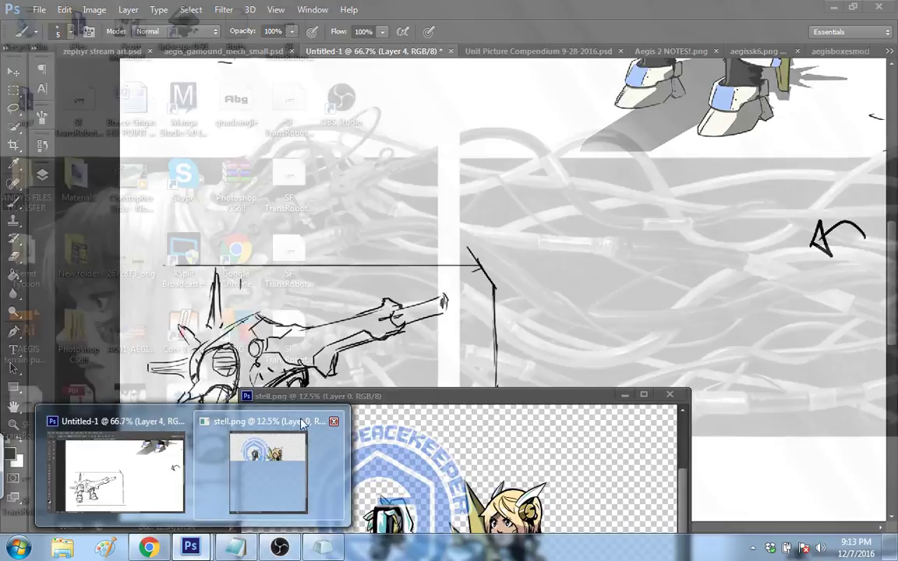
click(302, 424)
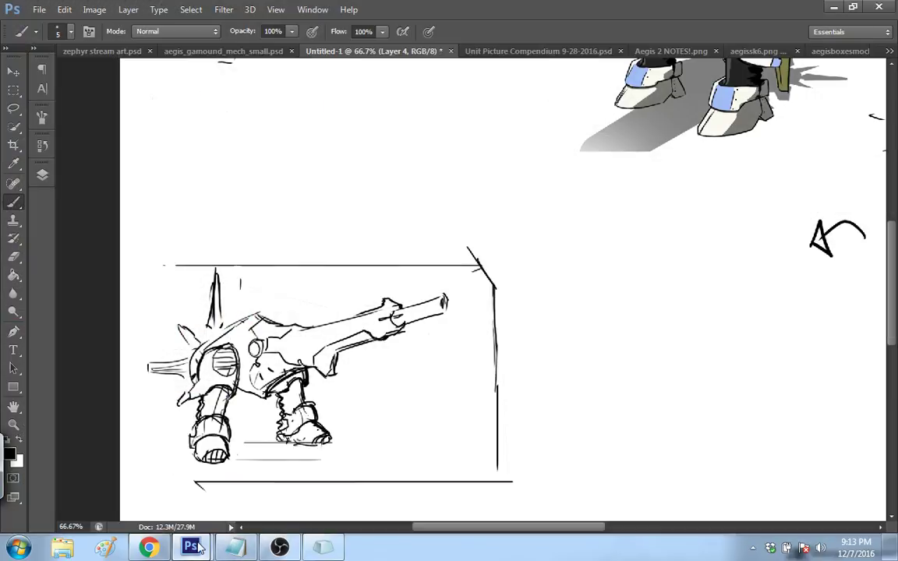
click(196, 545)
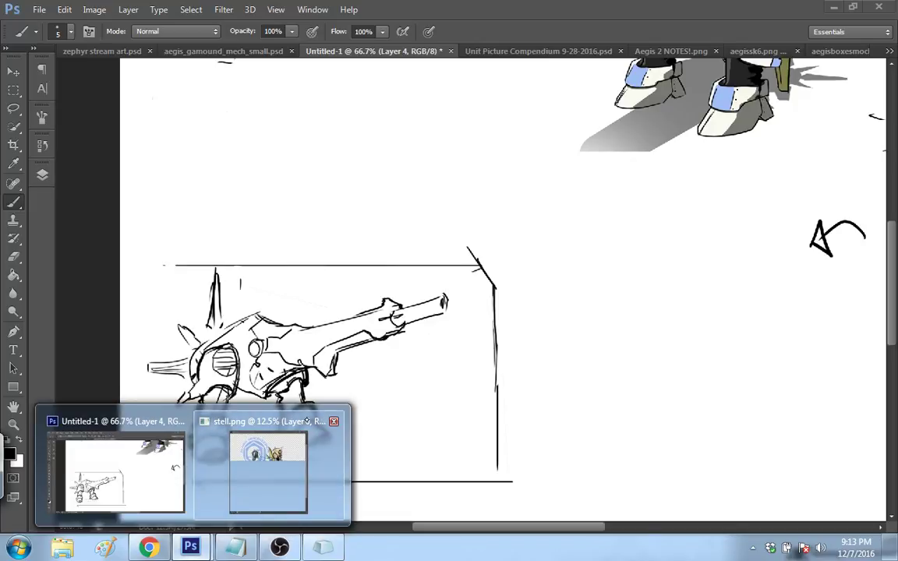
click(307, 422)
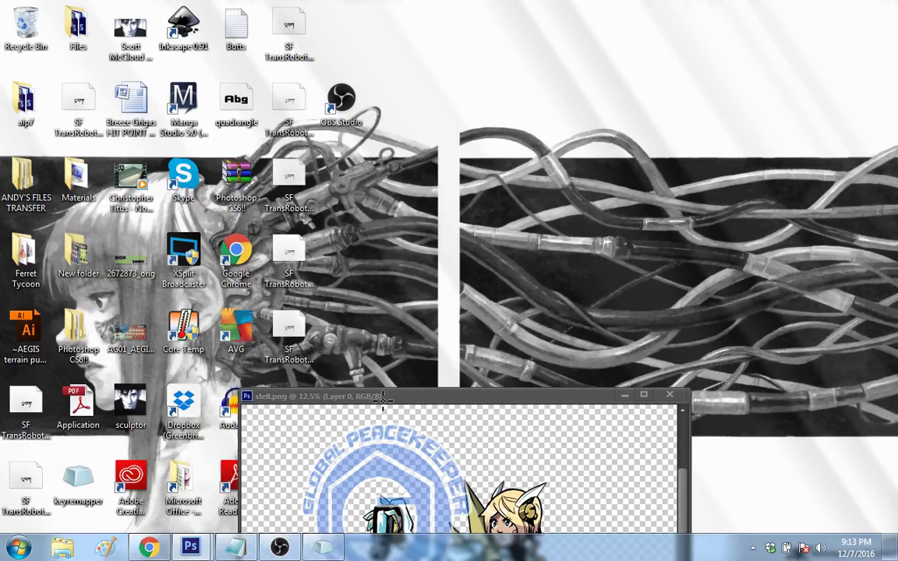
drag(383, 394, 383, 382)
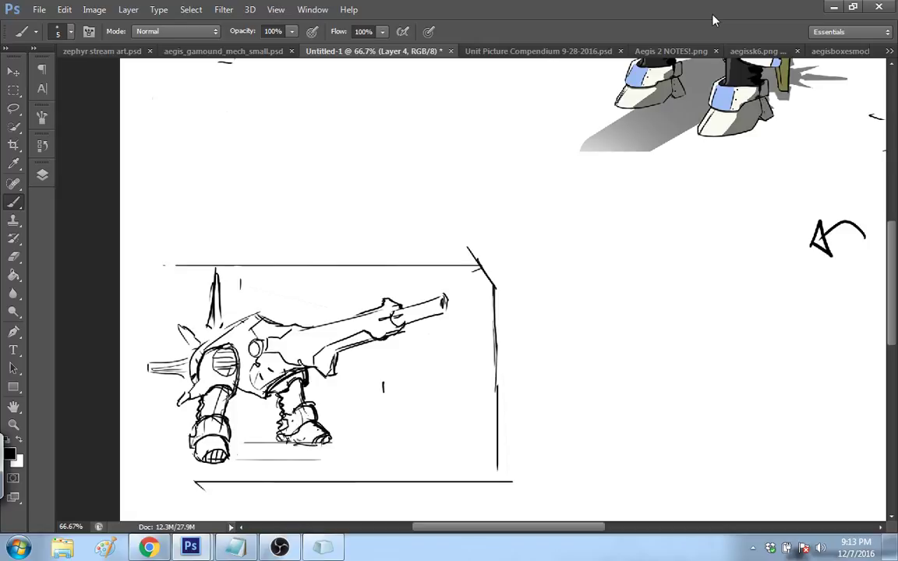
double_click(714, 17)
mouse_move(192, 547)
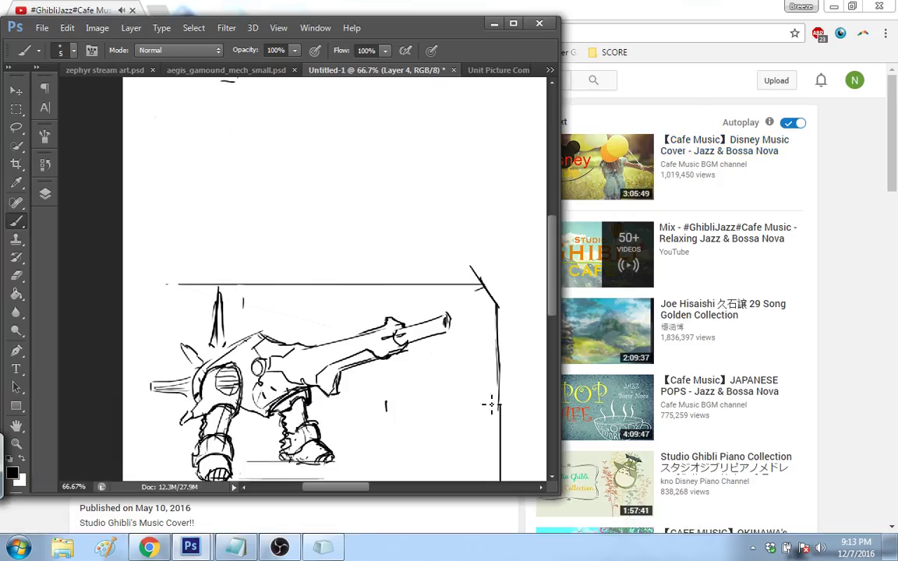
scroll(437, 364, down, 2)
drag(551, 305, 546, 329)
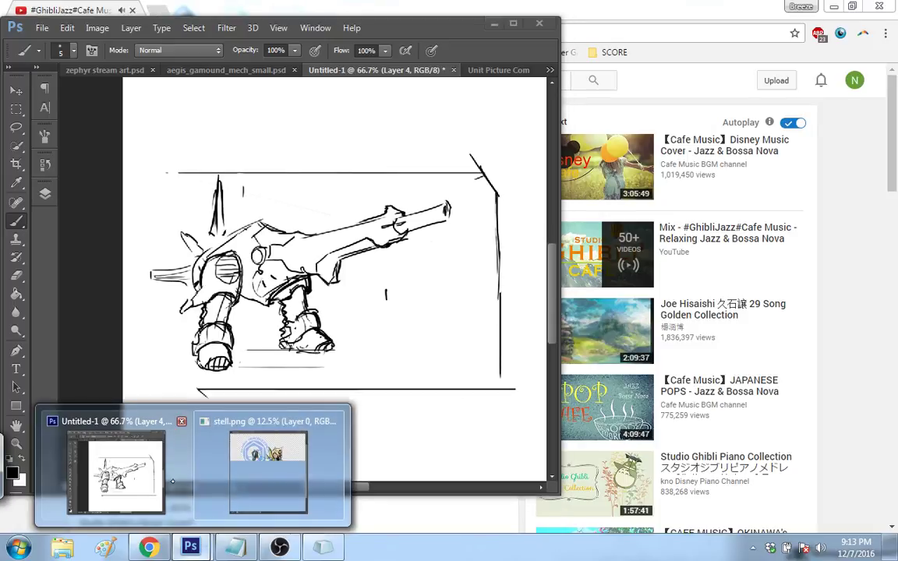
mouse_move(196, 552)
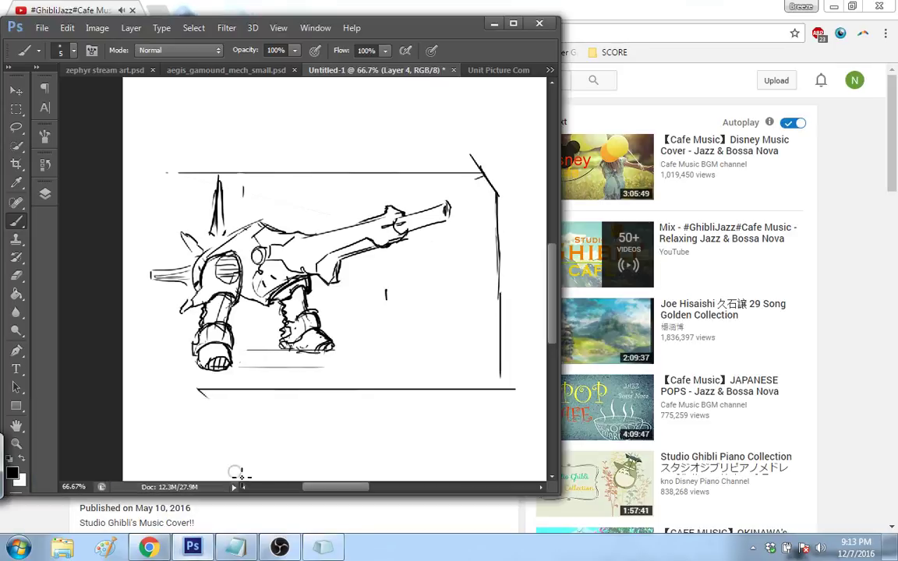
click(515, 24)
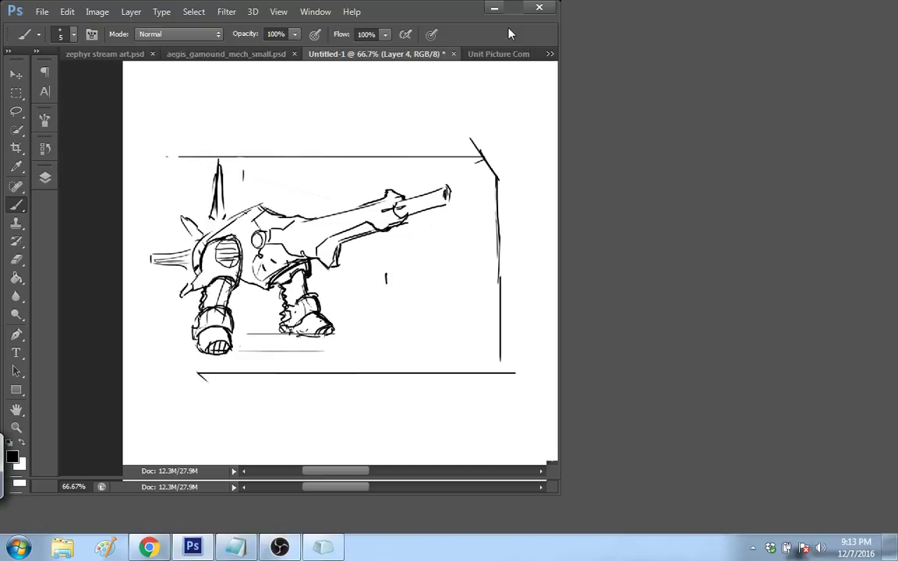
Step: Browse for a file to open, going from concept_art up to Production Files (AEGIS) and into its --Assets-- folder
click(38, 9)
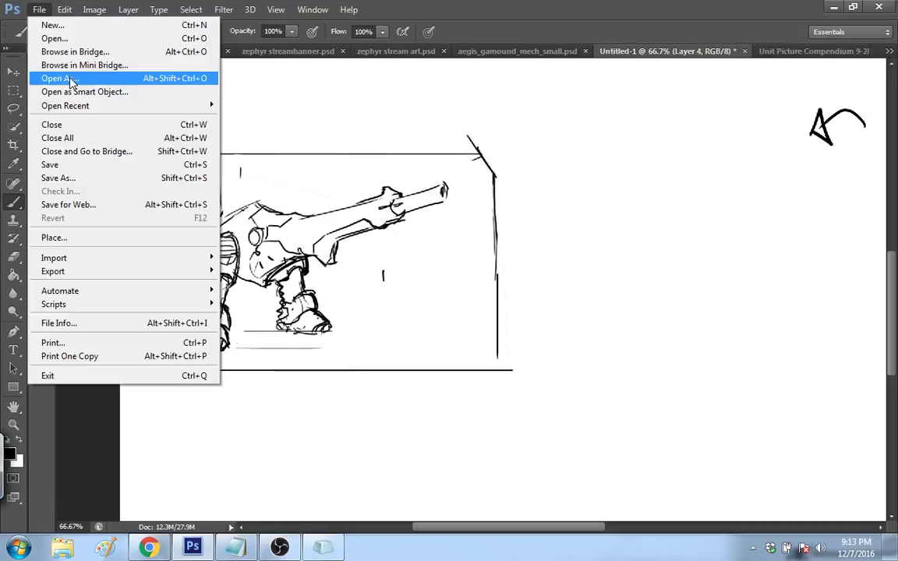
click(57, 36)
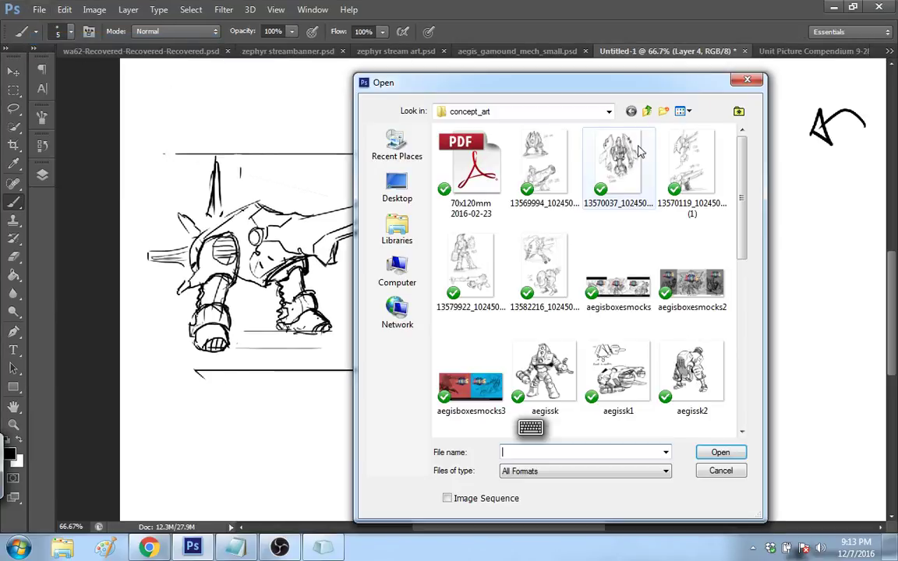
scroll(639, 153, down, 5)
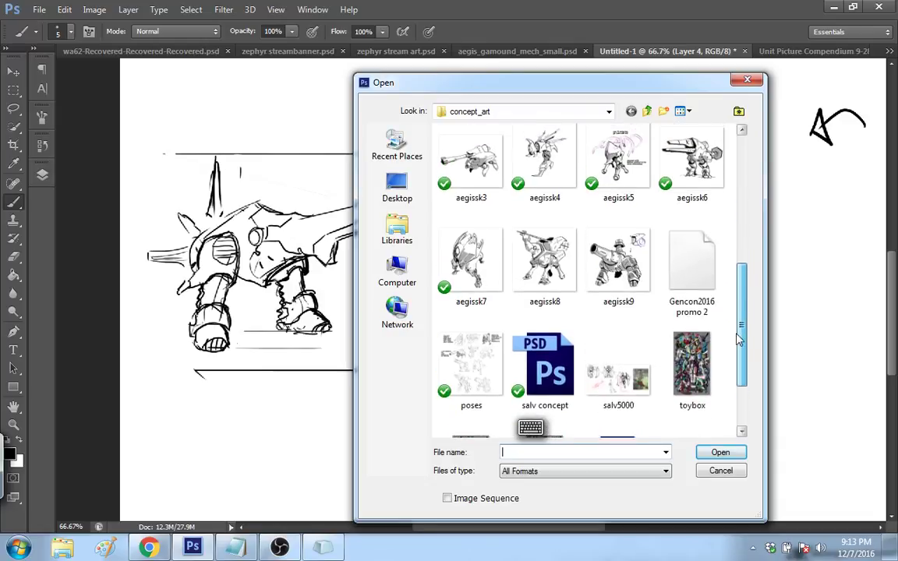
click(648, 112)
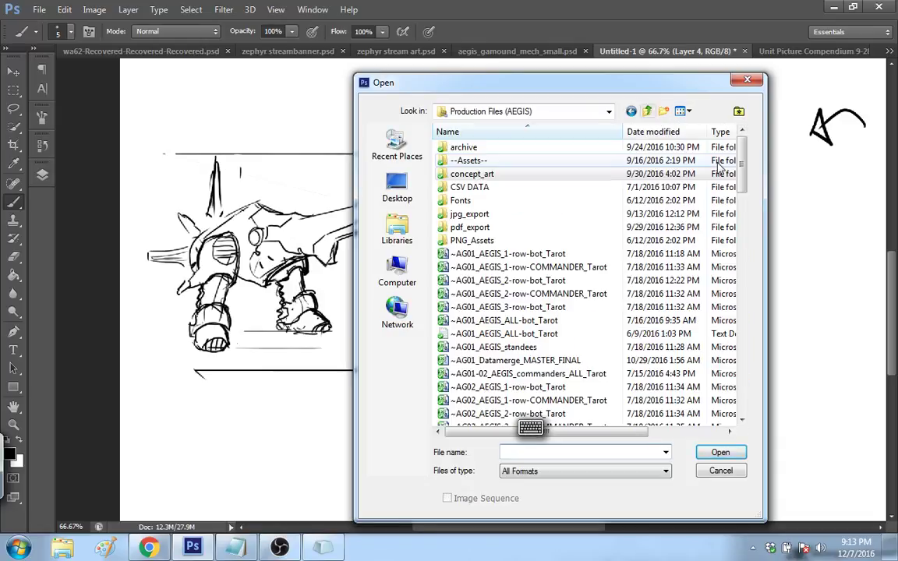
double_click(469, 161)
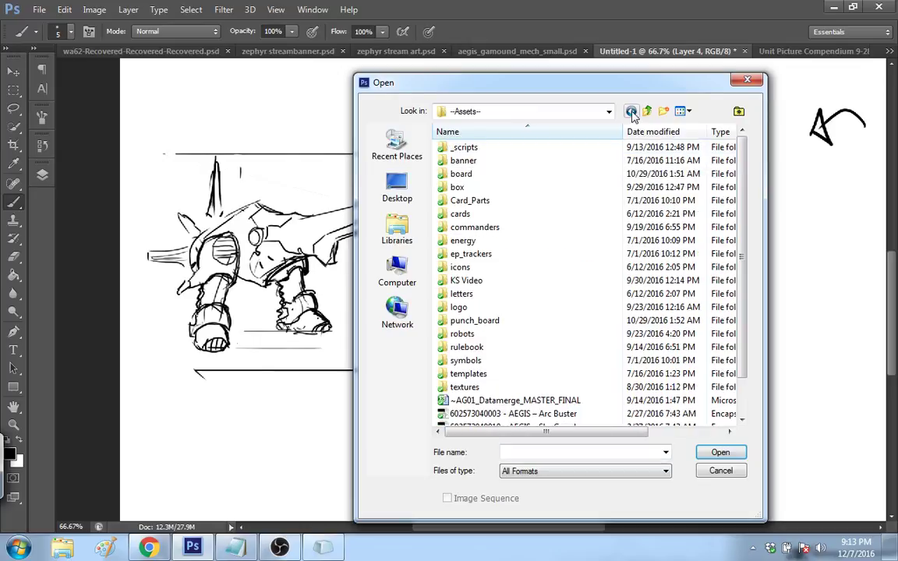
click(632, 111)
double_click(493, 165)
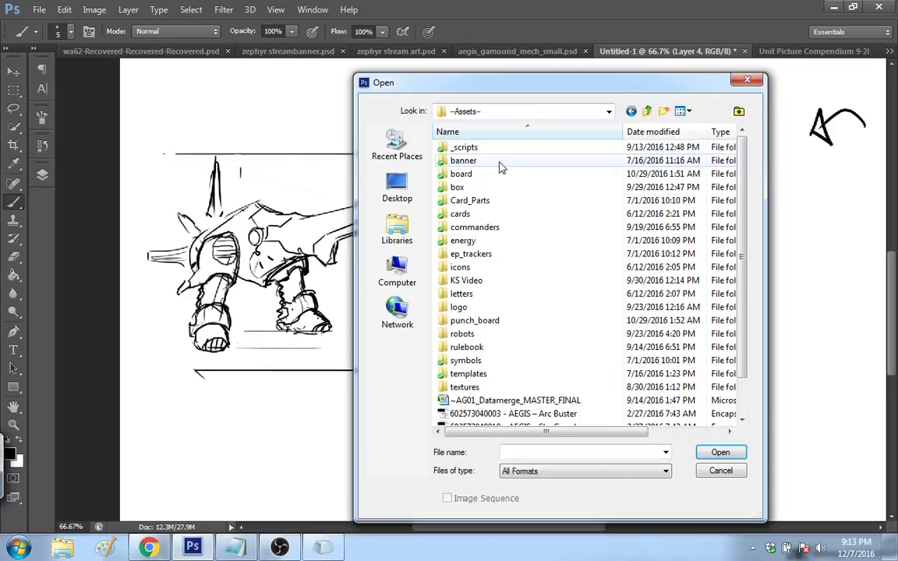
Step: Open commander_Stell.psd from the Commanders folder
click(483, 232)
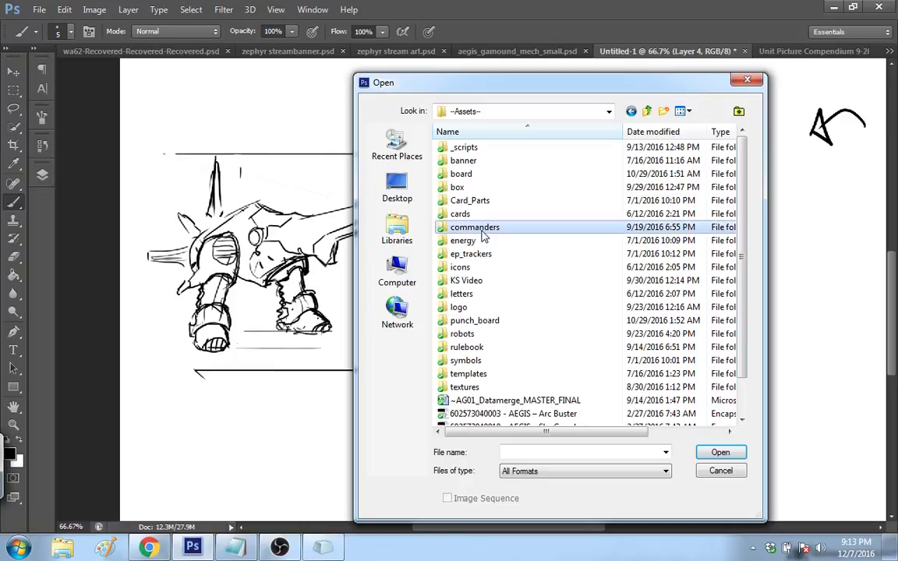
double_click(484, 236)
double_click(486, 190)
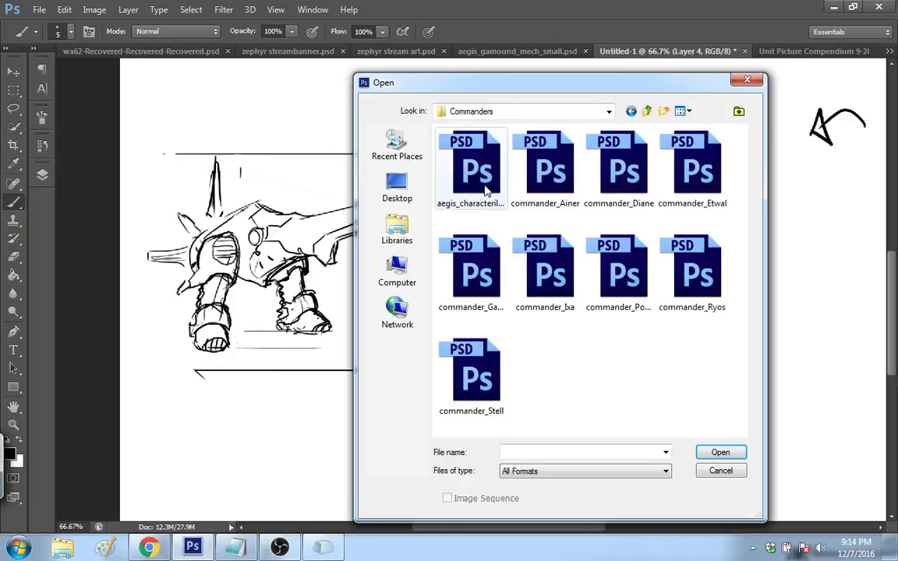
click(488, 376)
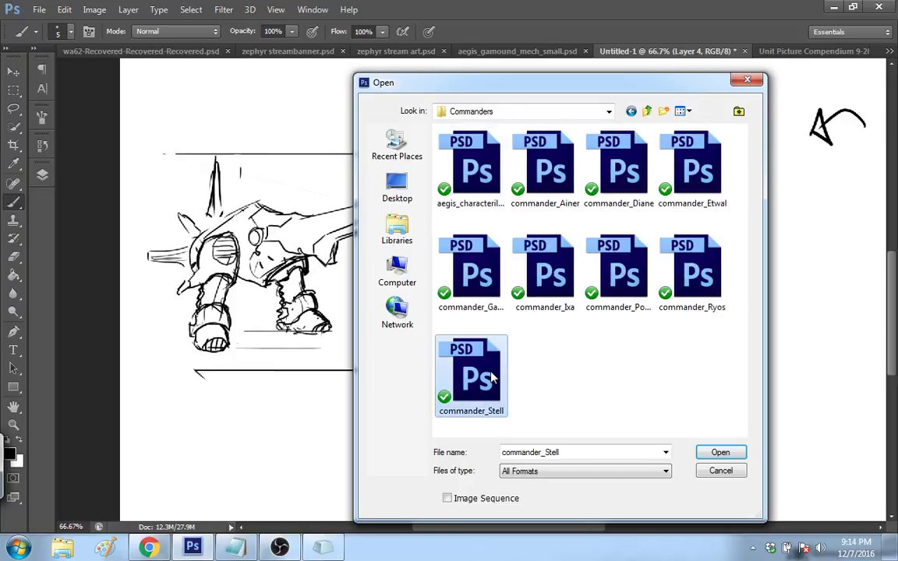
click(719, 452)
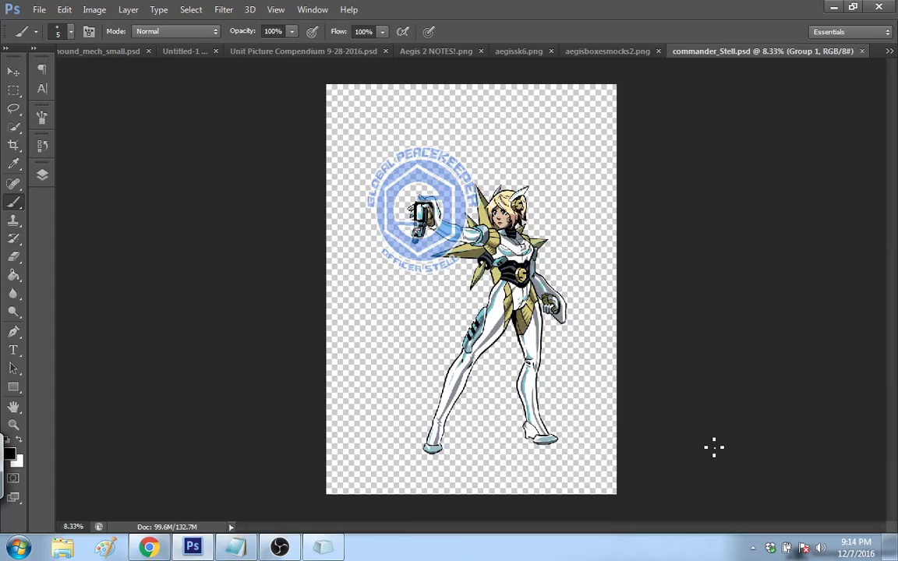
Step: Examine the Stell artwork's head, torso and spiked back at 25% magnification
click(14, 425)
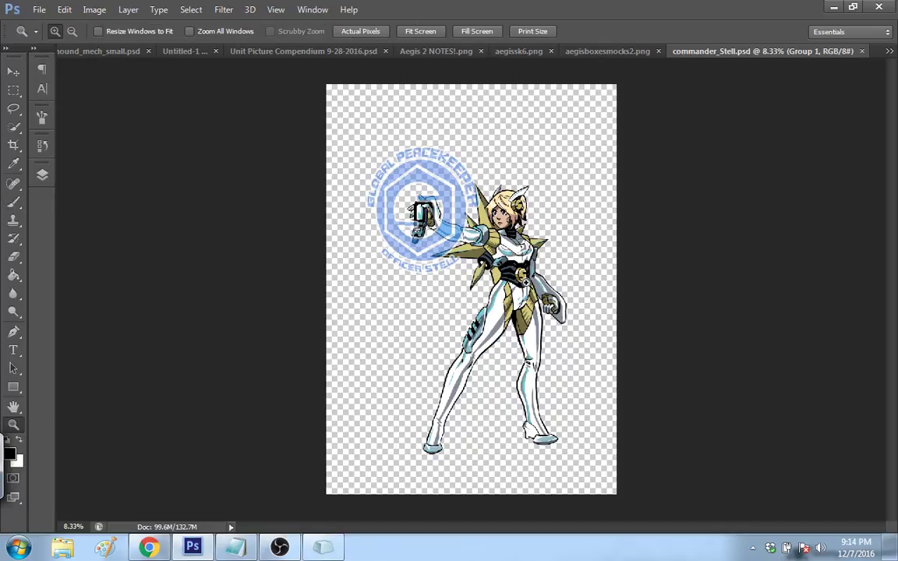
click(515, 263)
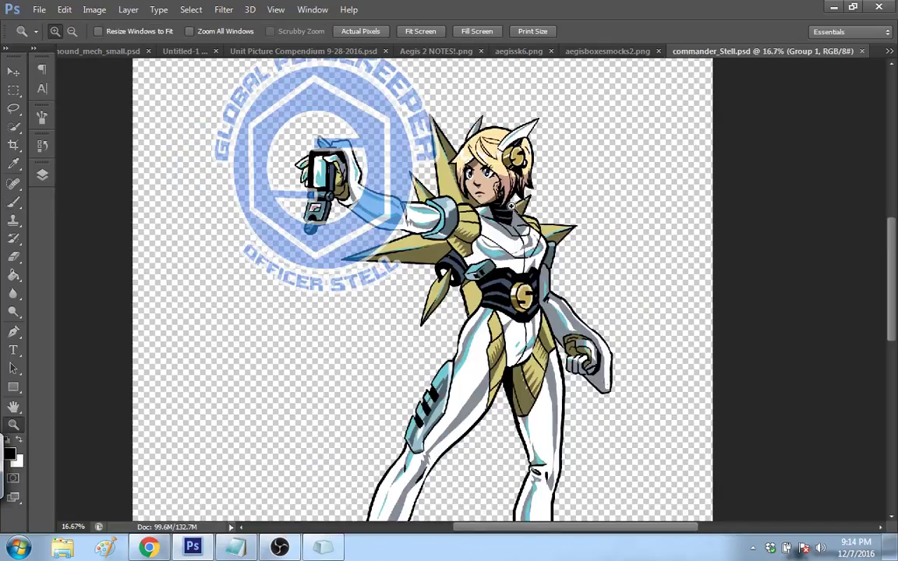
click(513, 222)
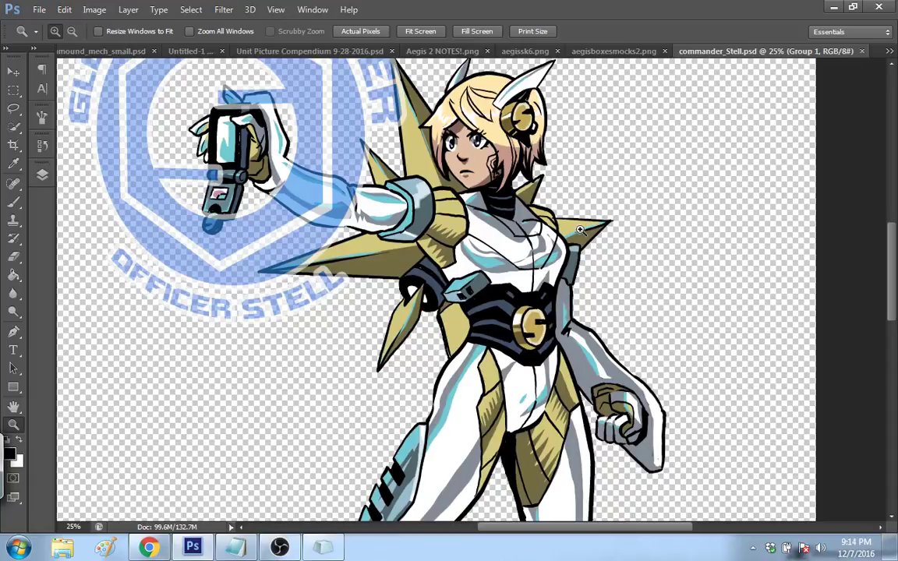
scroll(871, 231, up, 3)
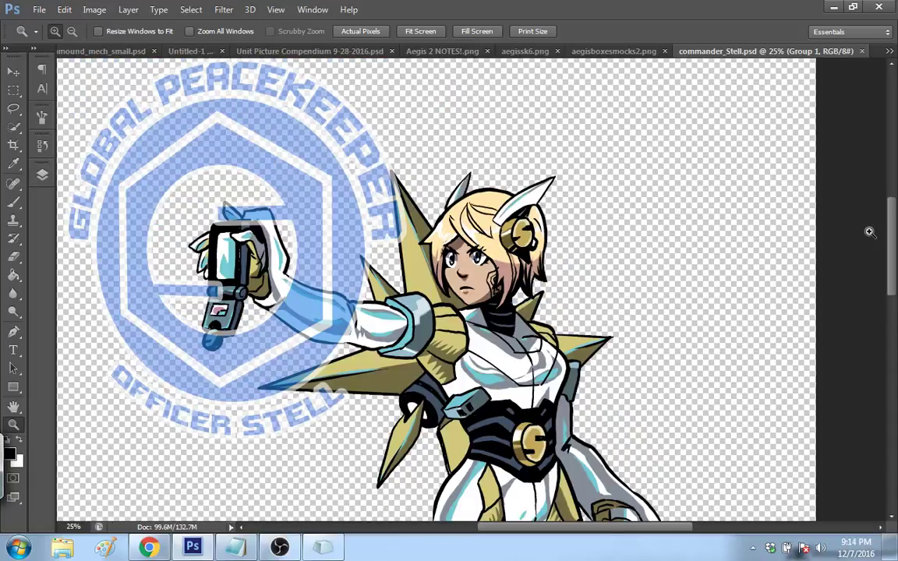
Step: Float commander_Stell.psd over the mech sketch, reduce its view to 16.67%, and place it clear of the cannon body
drag(721, 51, 704, 95)
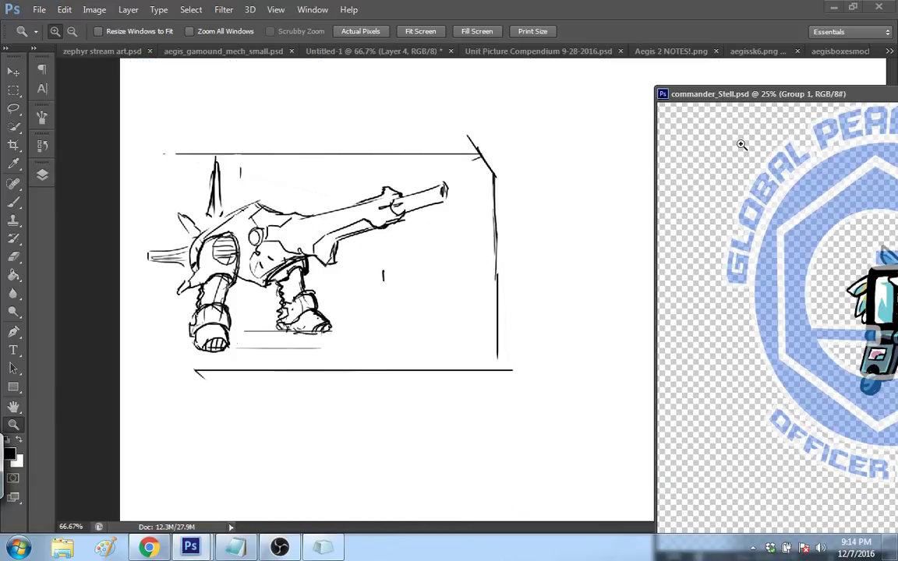
mouse_move(844, 104)
mouse_down()
mouse_move(413, 192)
mouse_move(697, 289)
mouse_move(481, 134)
mouse_up()
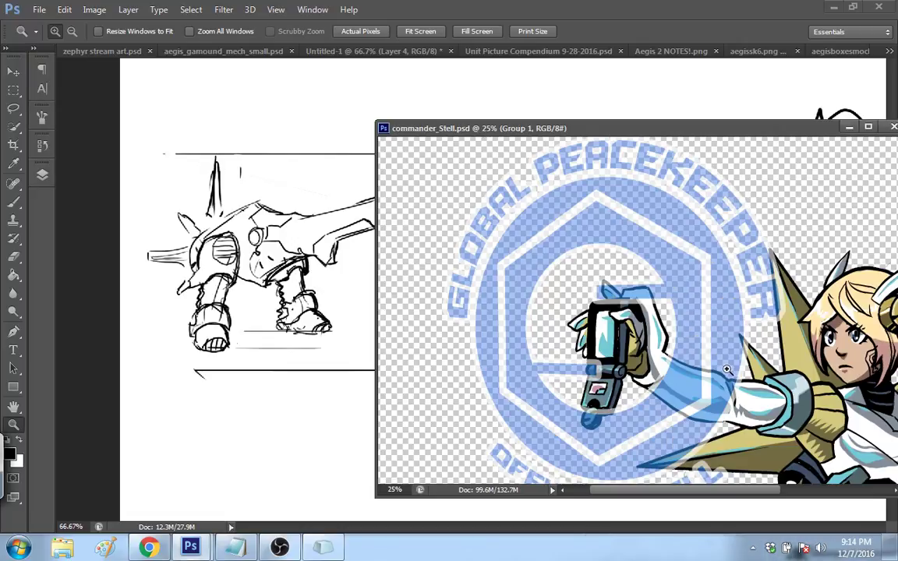
scroll(688, 475, right, 5)
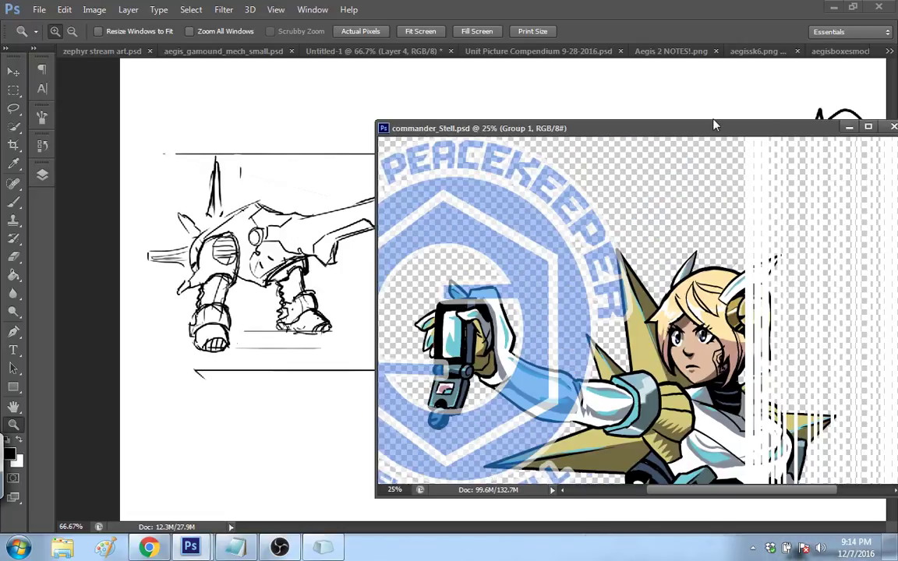
drag(711, 118, 708, 173)
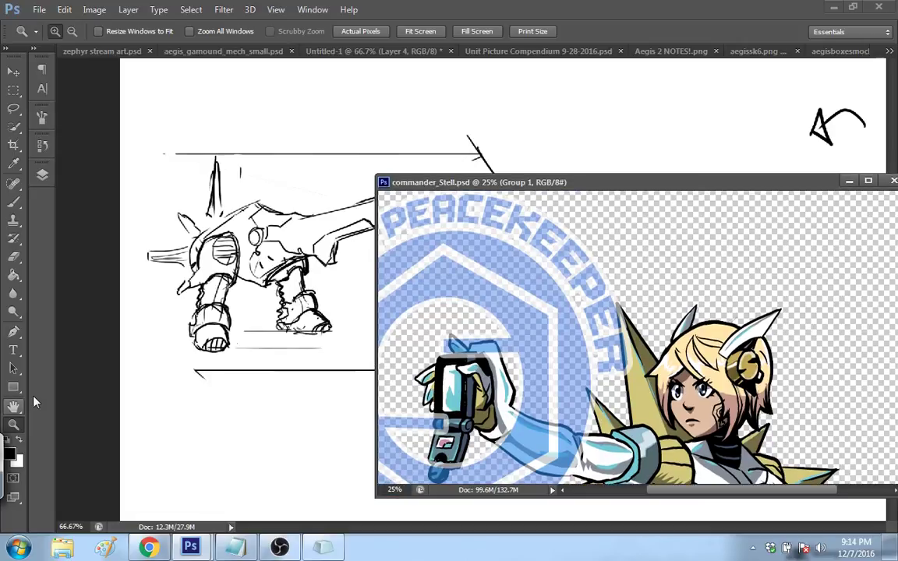
key(z)
key(ctrl+minus)
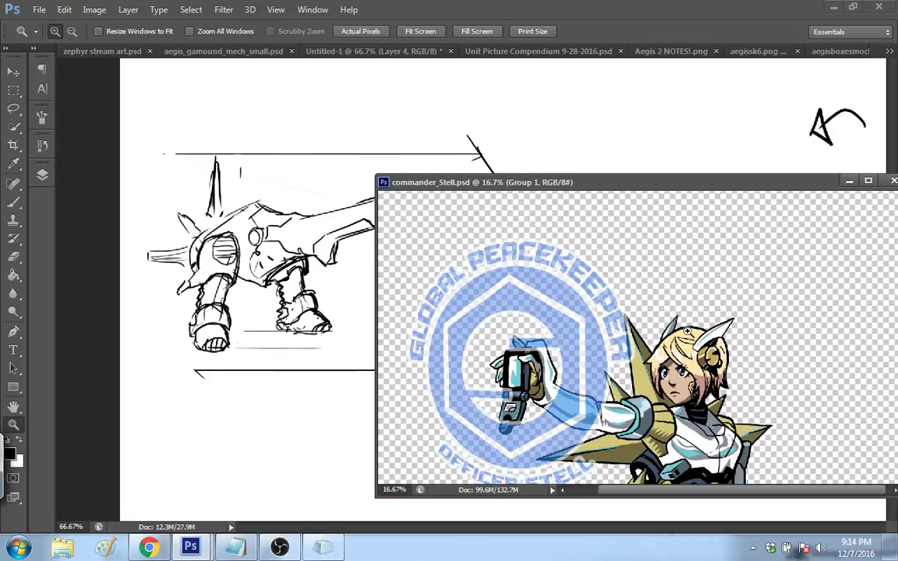
drag(732, 188, 800, 222)
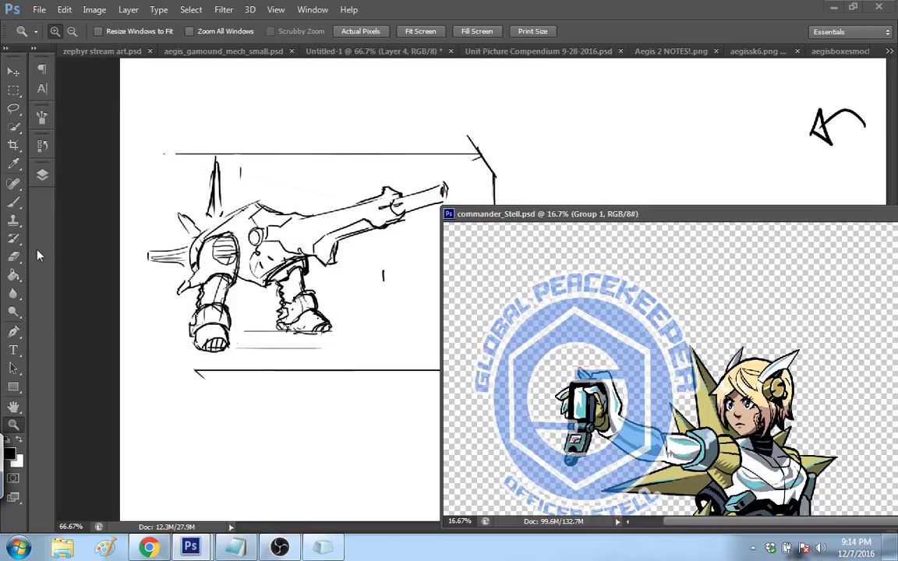
Step: Examine Stell's spikes, belt and leg armor beside the mech sketch, and dock the reference window again
click(16, 406)
drag(668, 423, 666, 300)
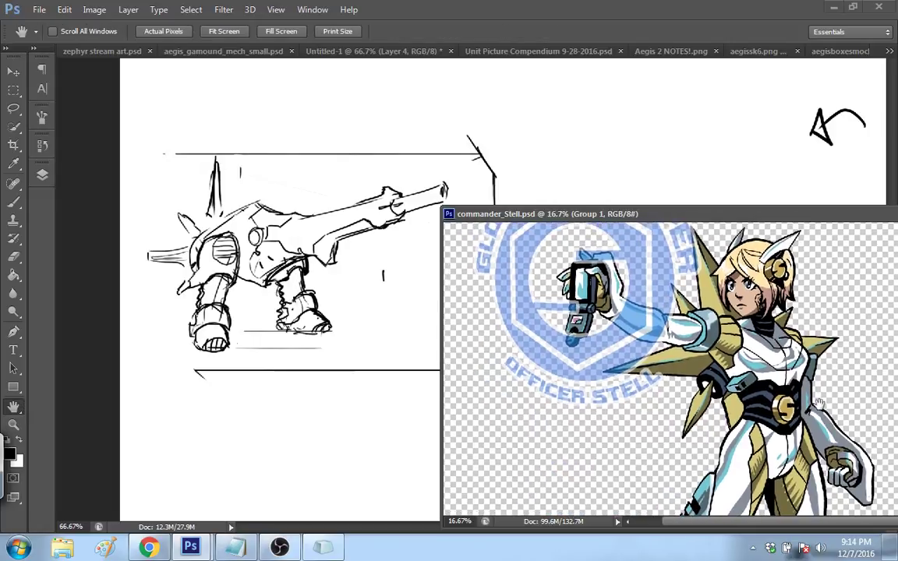
drag(823, 403, 765, 374)
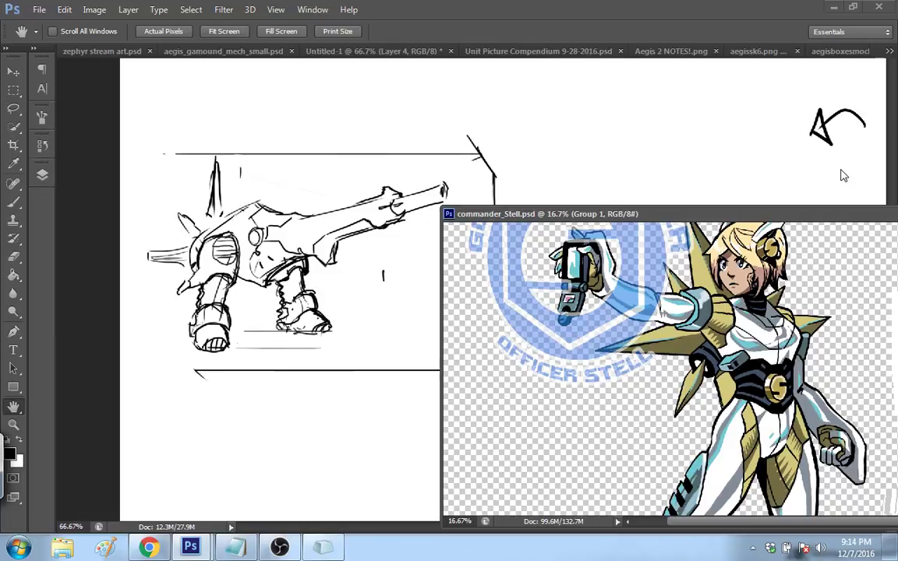
drag(890, 218, 733, 59)
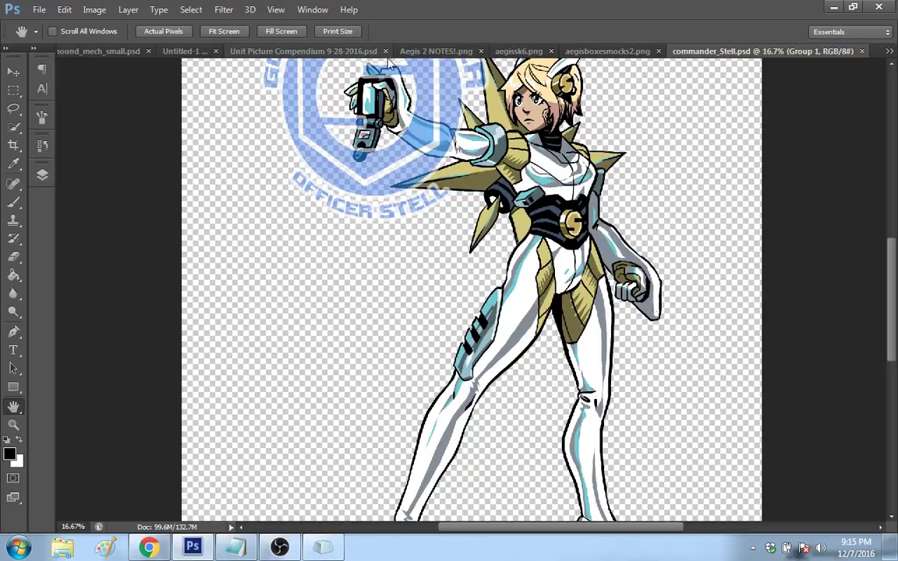
Step: Return to the Untitled-1 sketch and brush a short curved line between the vented rear hip and the round body joint
click(184, 51)
click(16, 202)
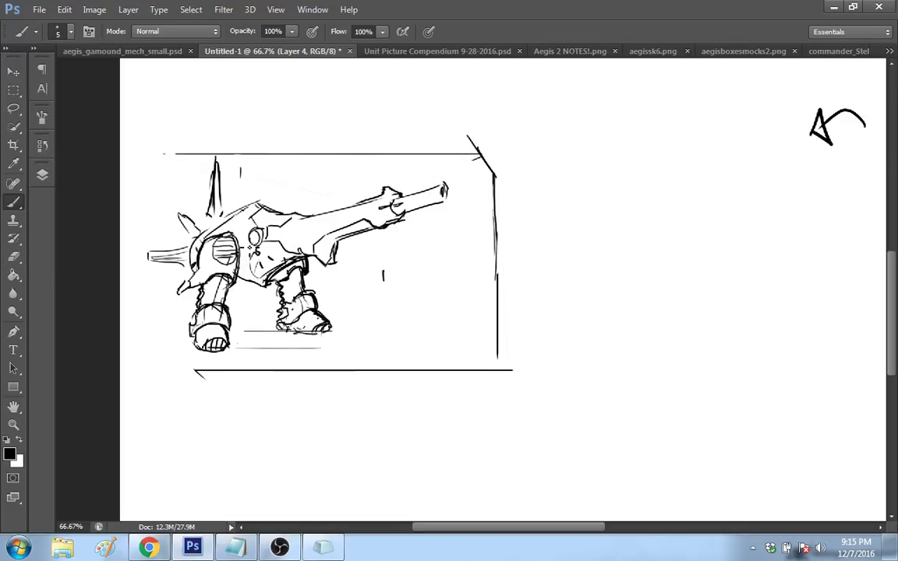
drag(244, 233, 243, 256)
Step: Select the whole mech sketch with its frame lines and enlarge it to about 205% with Free Transform
click(13, 425)
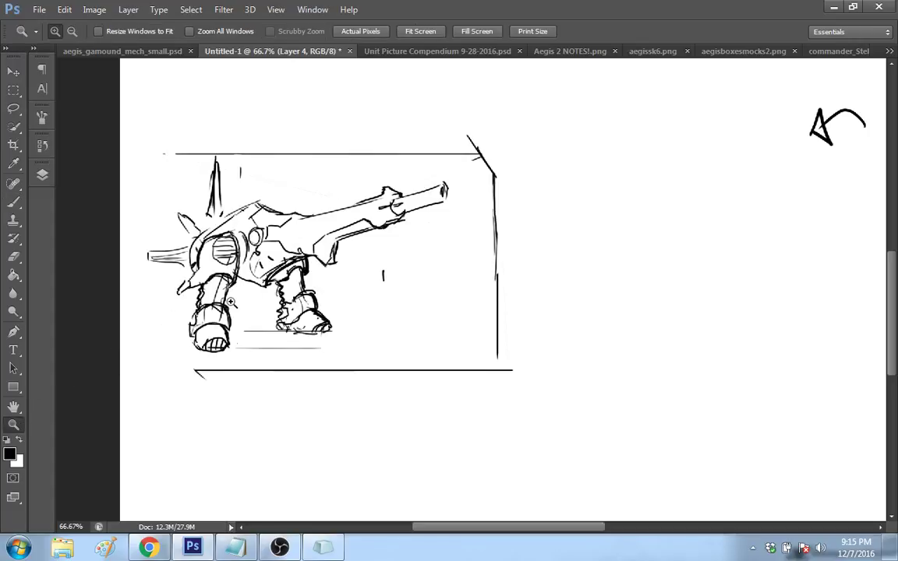
key(ctrl+minus)
right_click(491, 326)
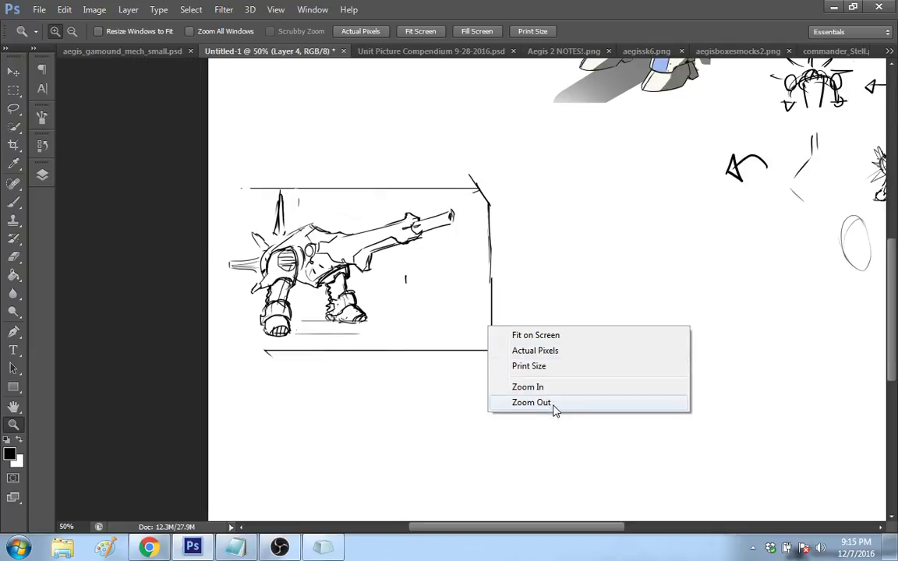
click(553, 403)
key(m)
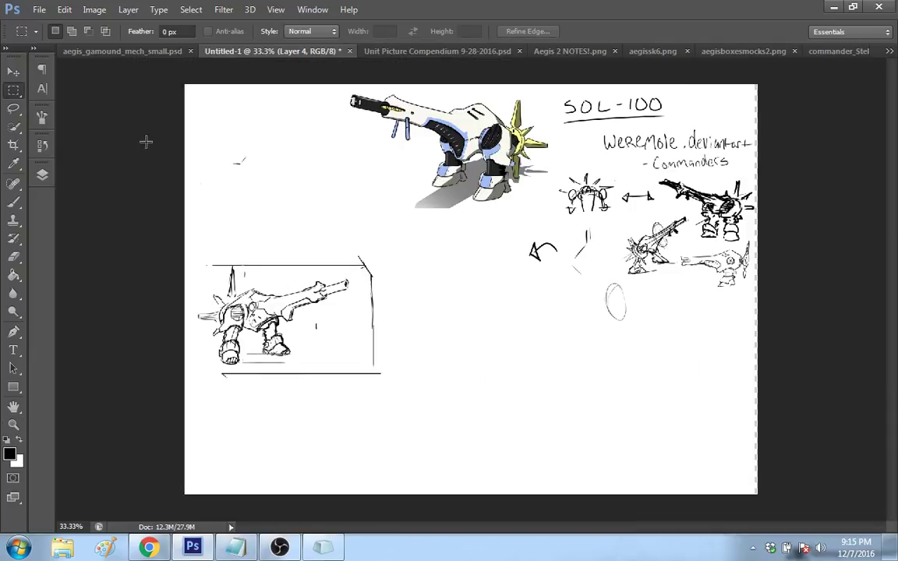
mouse_move(186, 252)
mouse_down()
mouse_move(410, 375)
mouse_move(389, 382)
mouse_up()
right_click(406, 347)
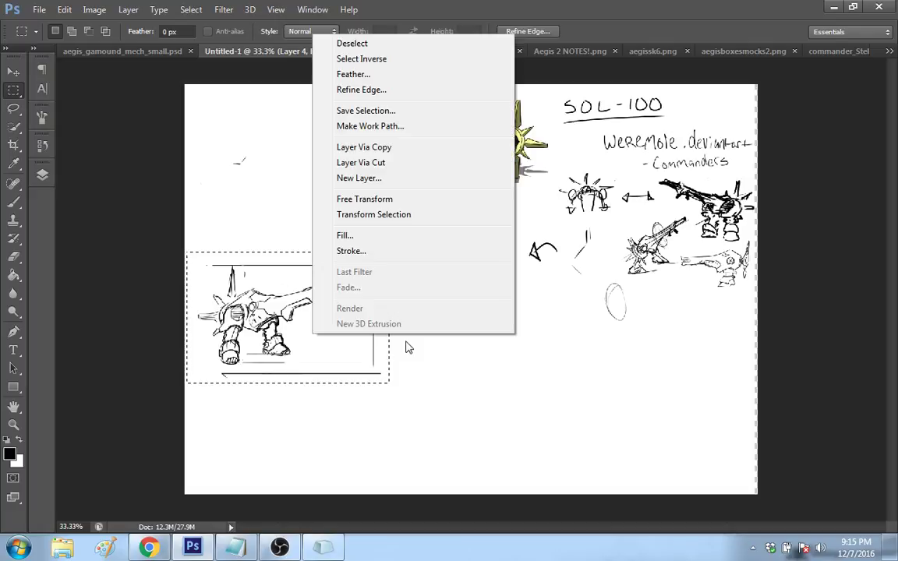
click(365, 199)
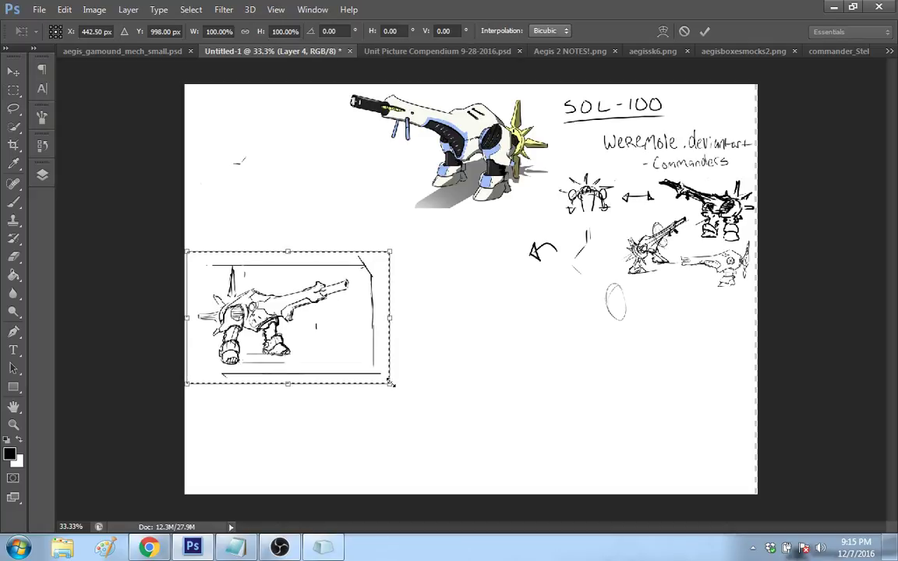
drag(390, 381, 593, 483)
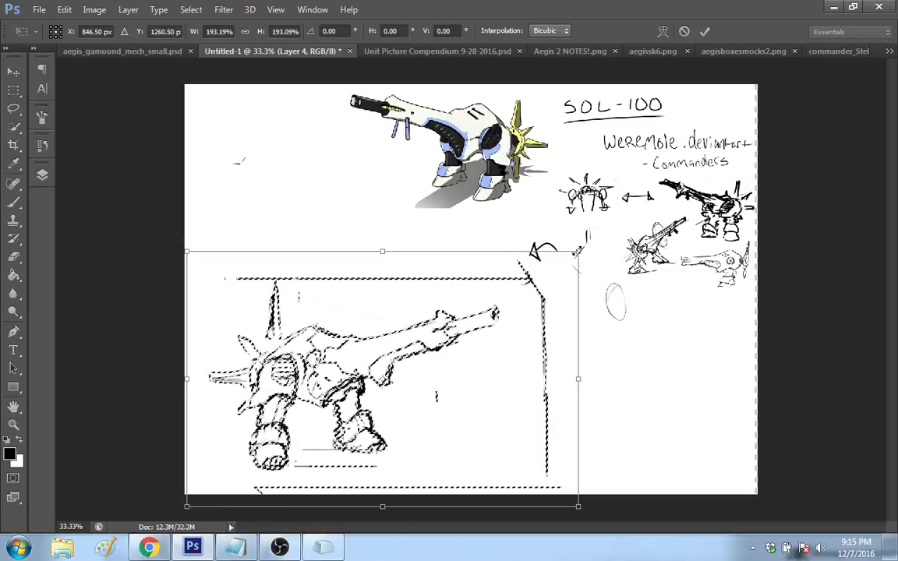
drag(577, 250, 603, 236)
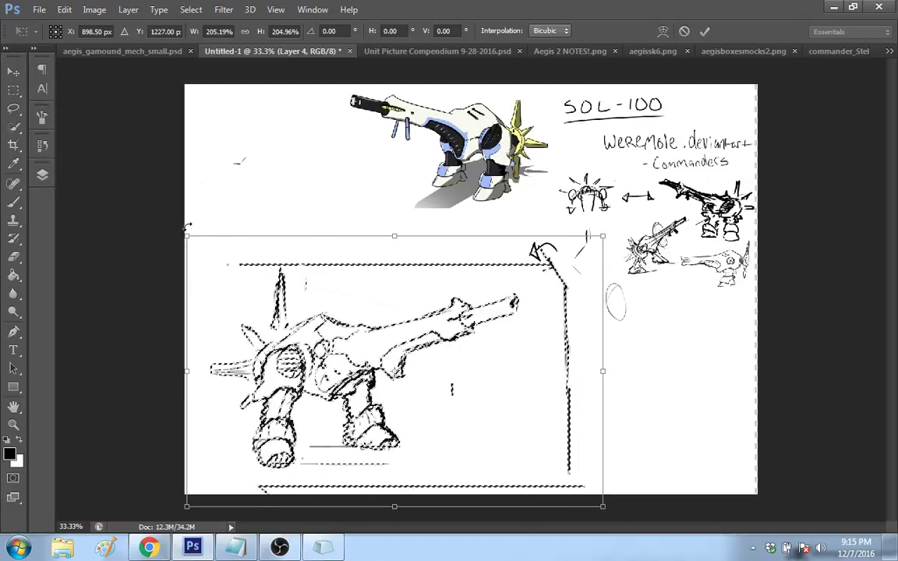
key(m)
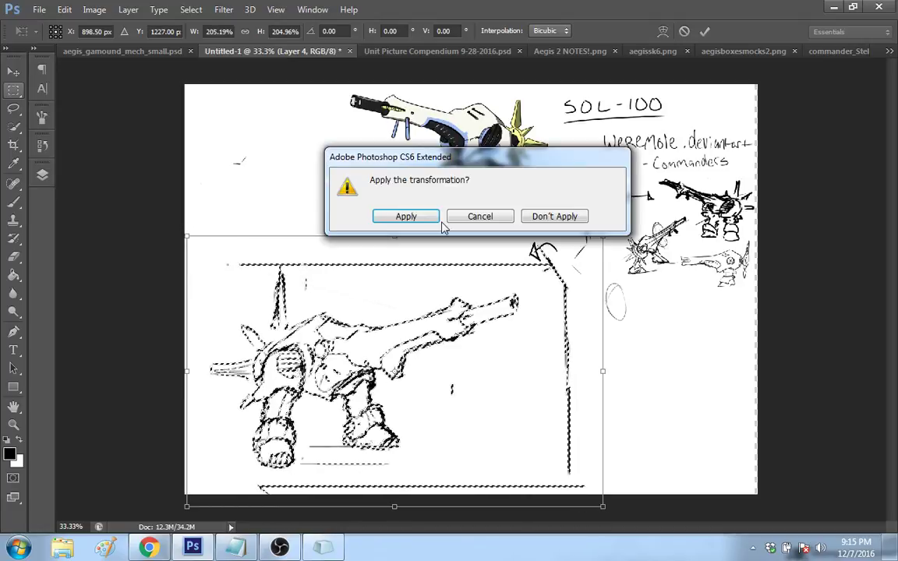
click(406, 217)
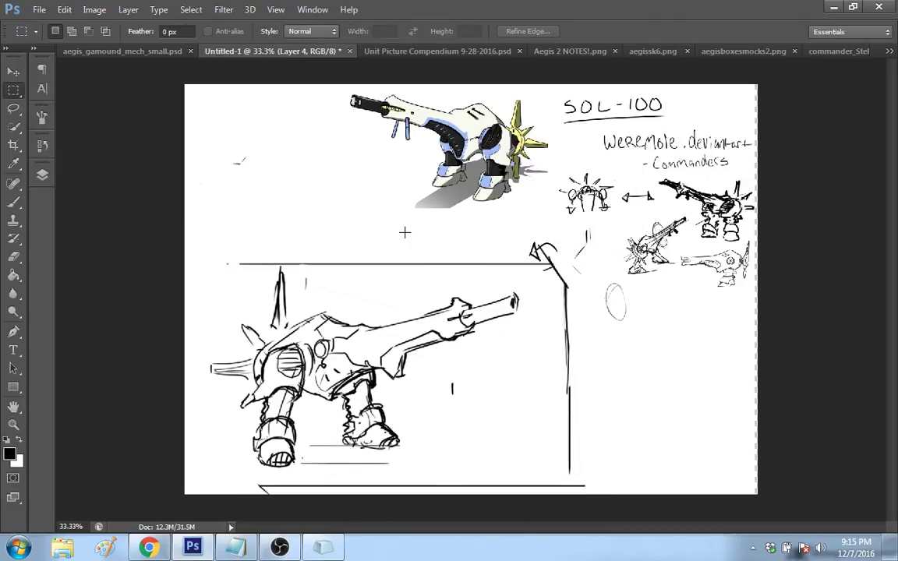
Step: Brush heavier black lines along the mech body's underside, from the vented rear hip to the top of the front leg
key(z)
click(456, 408)
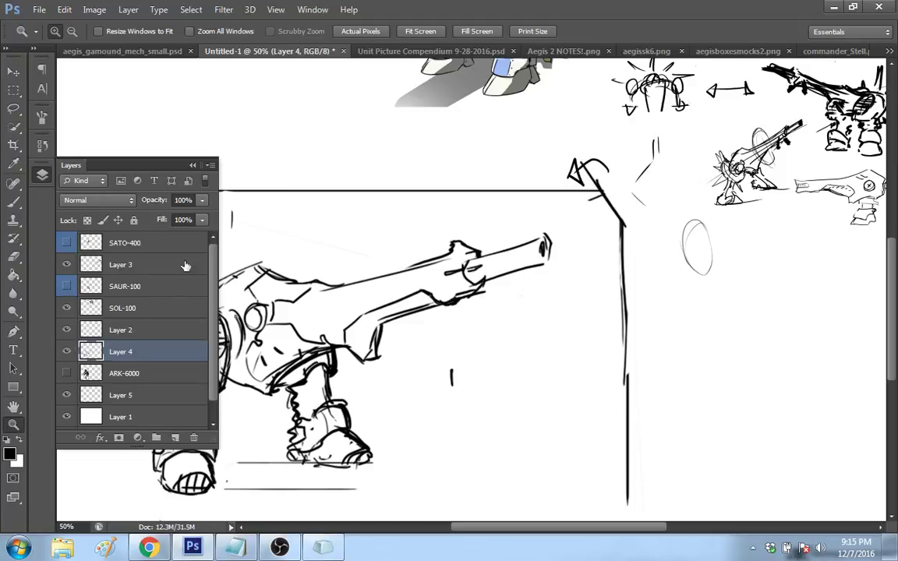
click(202, 199)
mouse_move(204, 216)
mouse_down()
mouse_move(151, 218)
mouse_move(207, 219)
mouse_up()
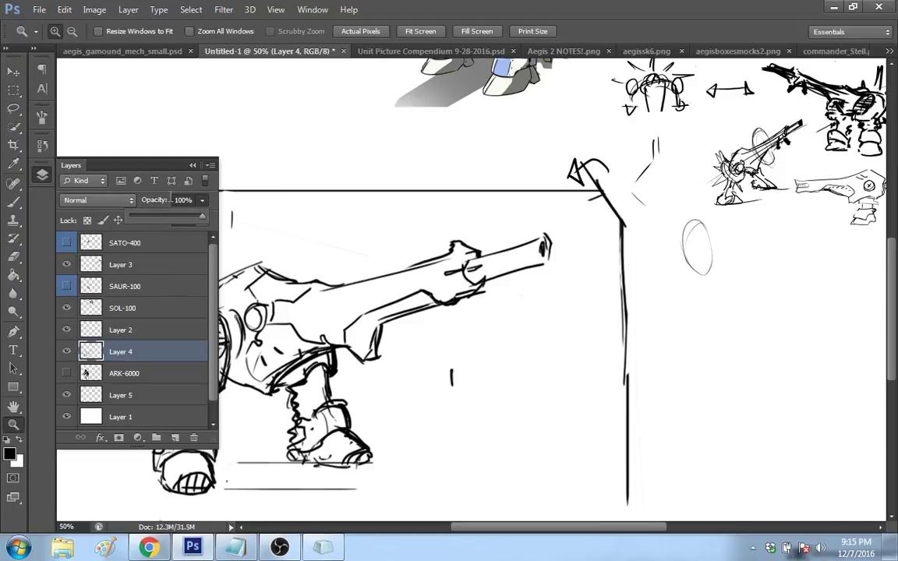
click(13, 202)
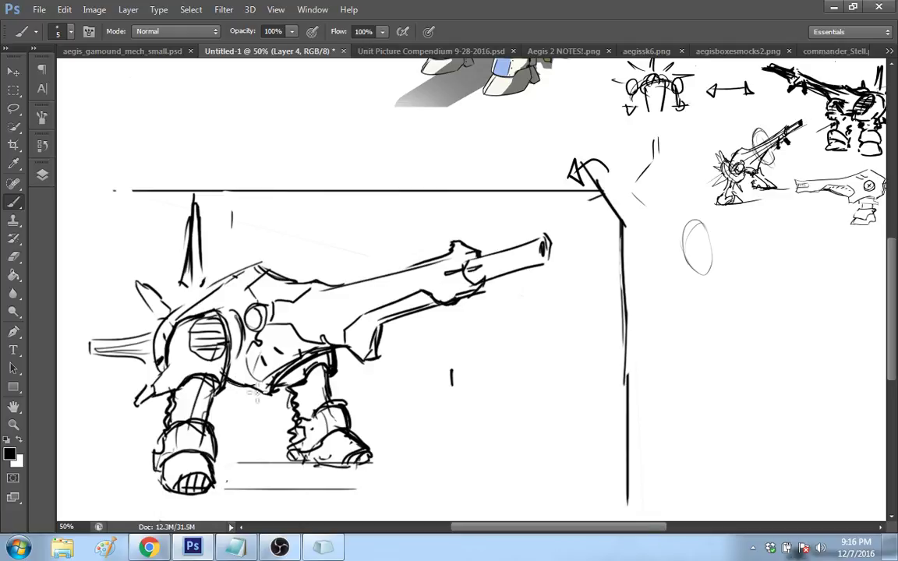
drag(228, 382, 270, 396)
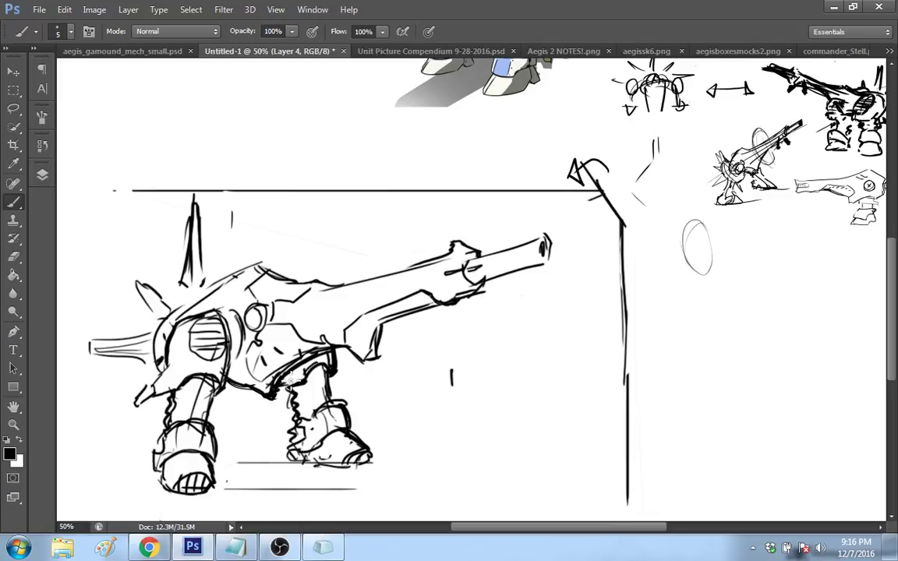
drag(273, 396, 310, 360)
drag(282, 402, 342, 353)
Step: Paint white over the extra inner lines along the lower body edge, and redraw the small black marks on the adjoining panel
key(x)
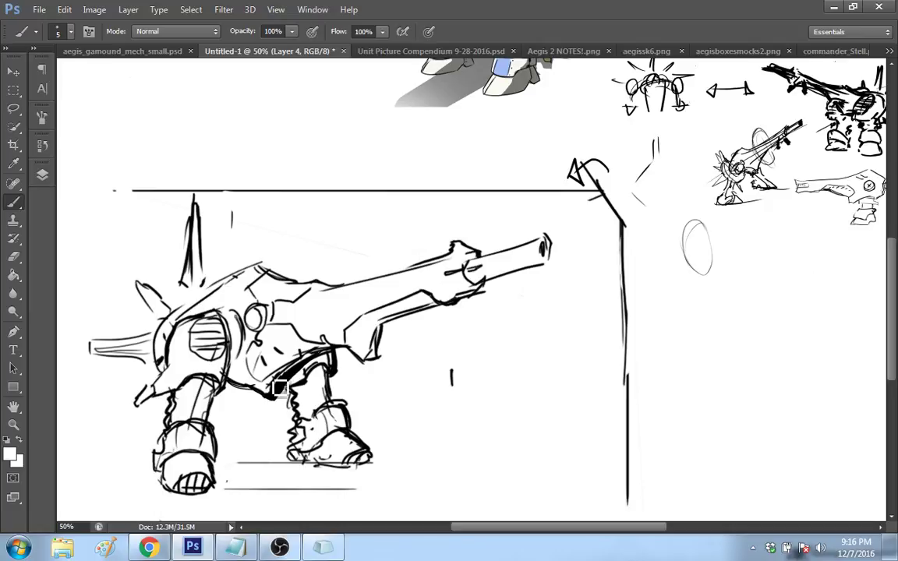
drag(281, 389, 326, 350)
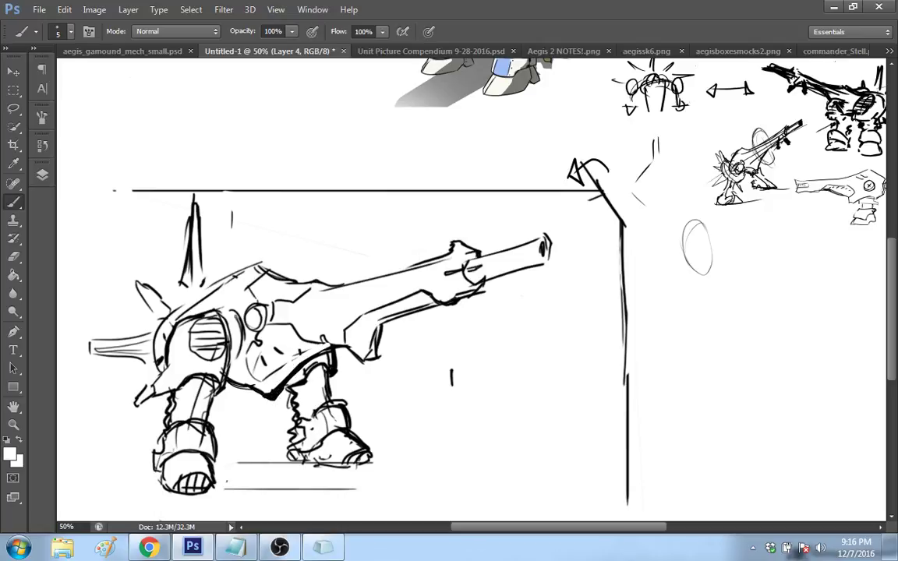
key(x)
drag(269, 352, 277, 367)
mouse_move(265, 355)
mouse_down()
mouse_move(297, 369)
mouse_move(275, 383)
mouse_move(323, 342)
mouse_up()
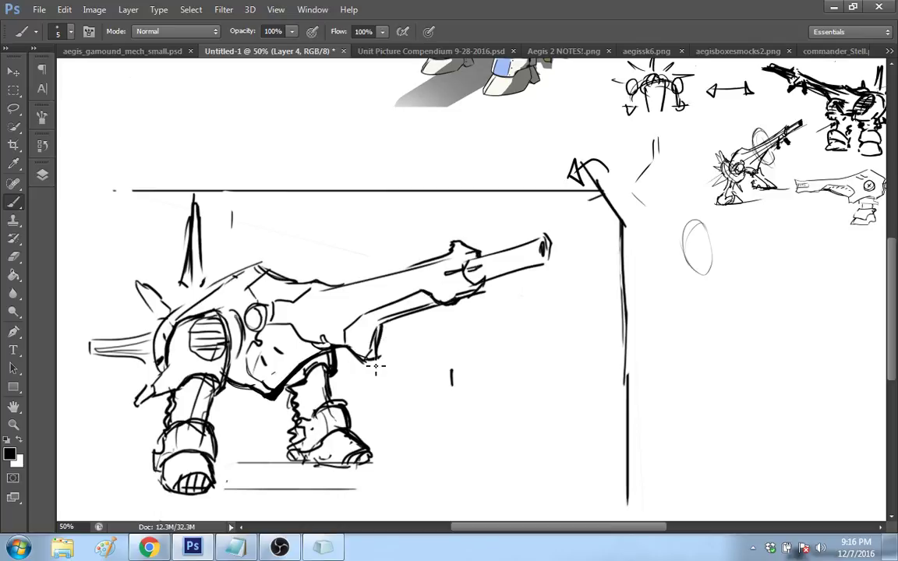
Step: Thicken the pointed fin's outline beneath the cannon in black, and brush a parallel line along its inner edge toward the barrel collar
drag(361, 357, 381, 360)
drag(368, 361, 382, 328)
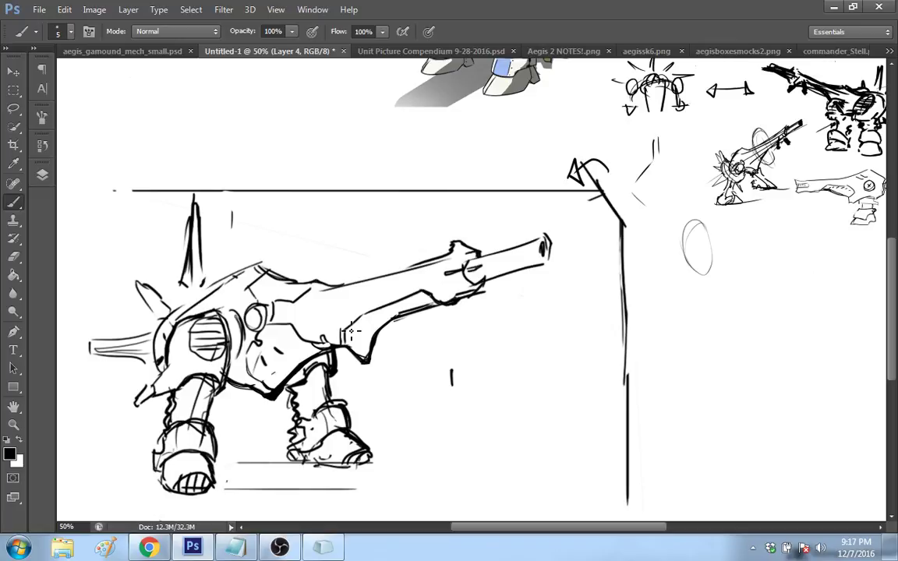
drag(342, 333, 425, 295)
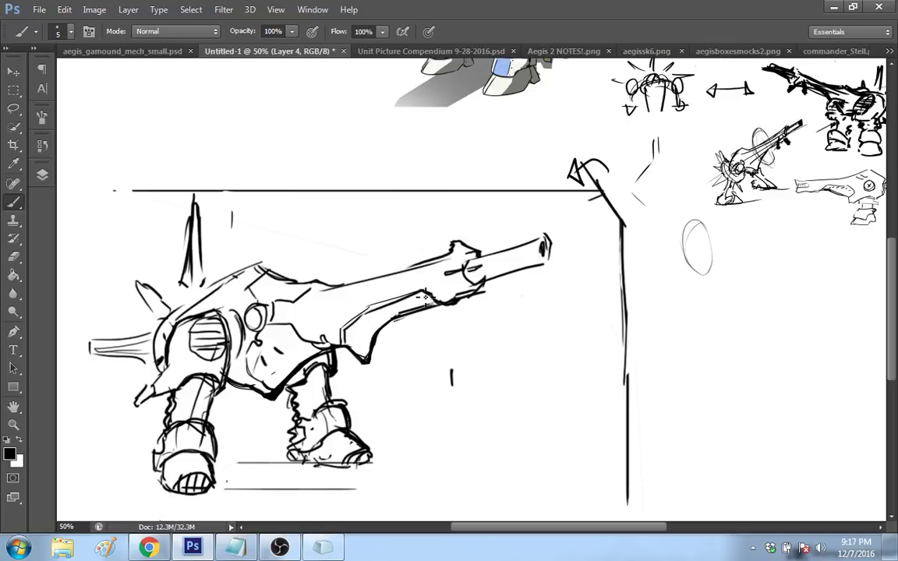